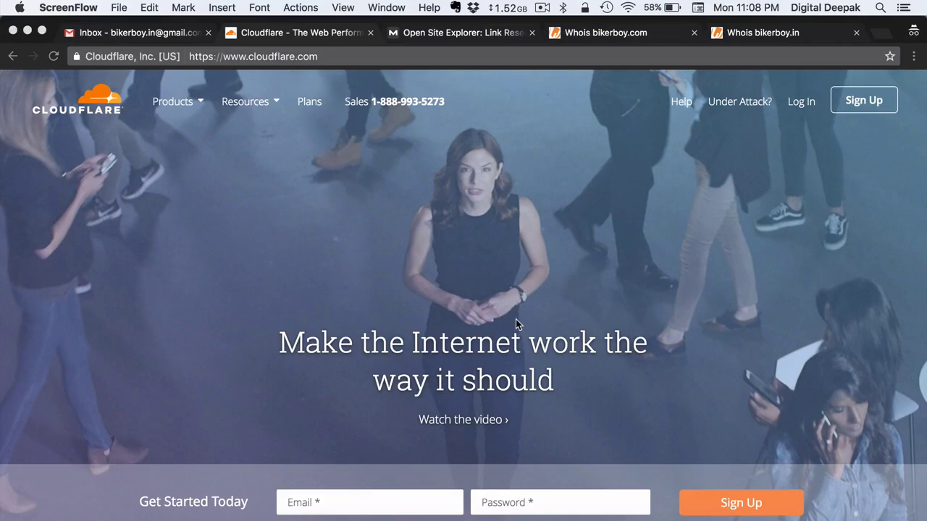
Compare the registration dates in the Whois records of bikerboy.in and bikerboy.com
left_click(769, 39)
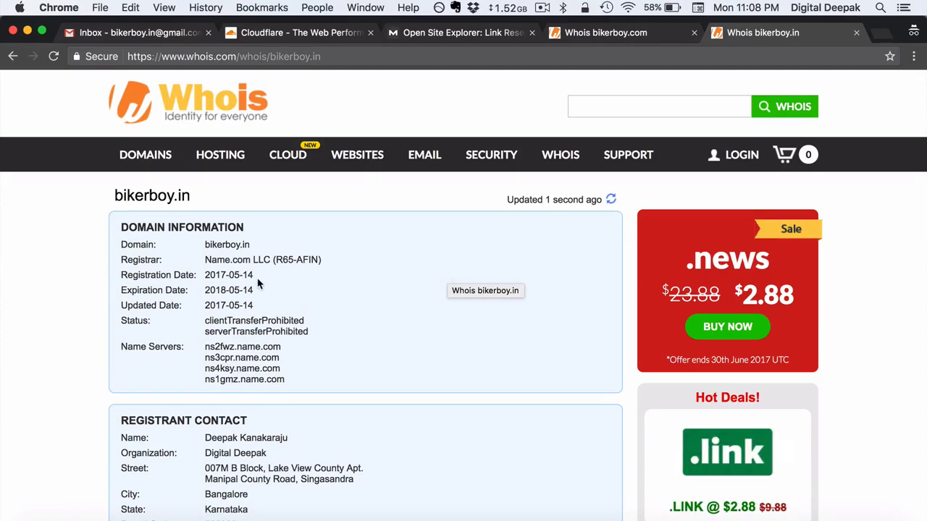
left_click_drag(255, 275, 230, 275)
left_click(281, 282)
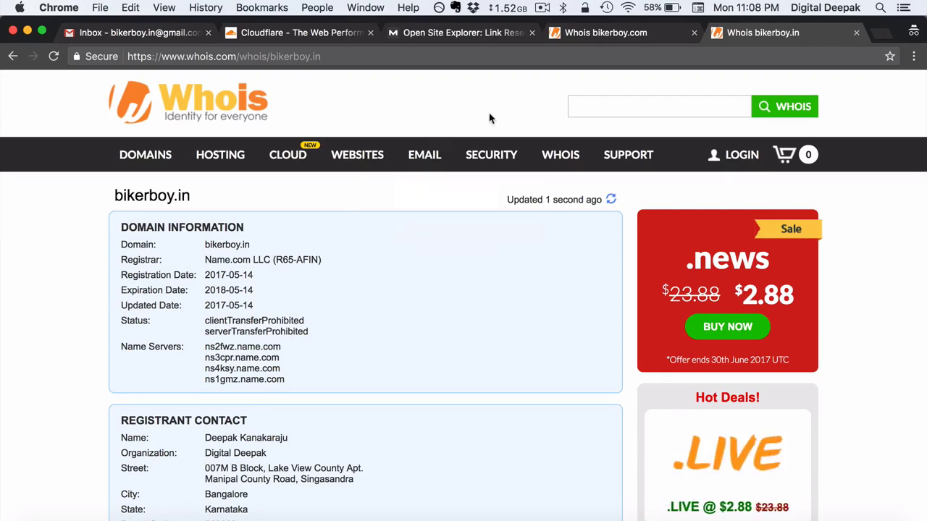
left_click(604, 32)
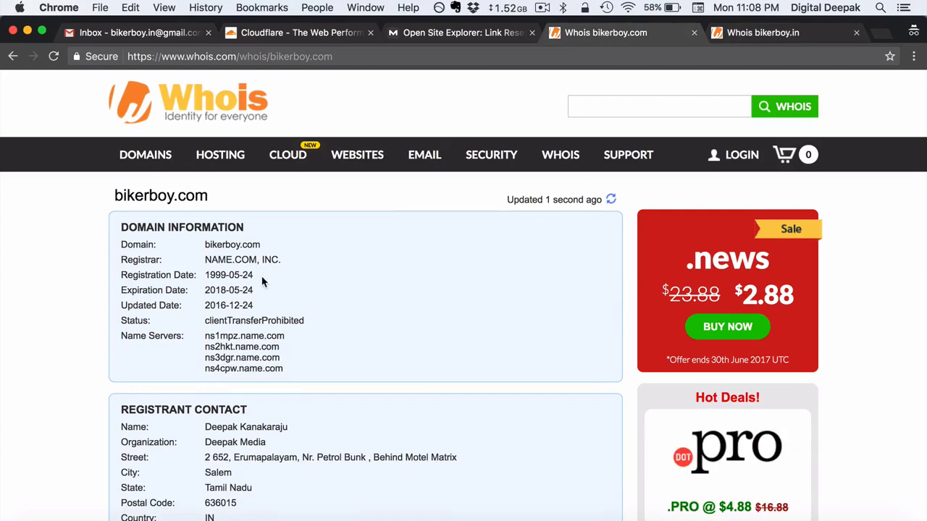
left_click_drag(262, 277, 205, 278)
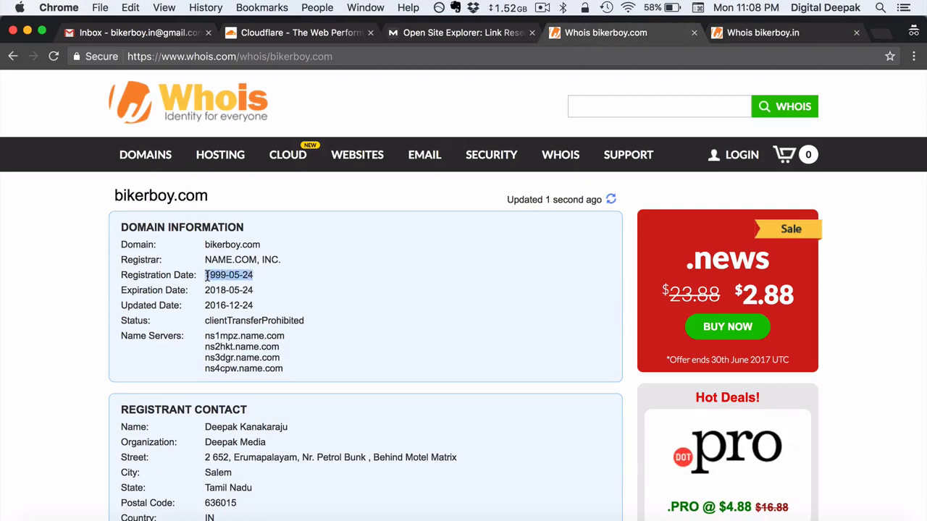
left_click(268, 276)
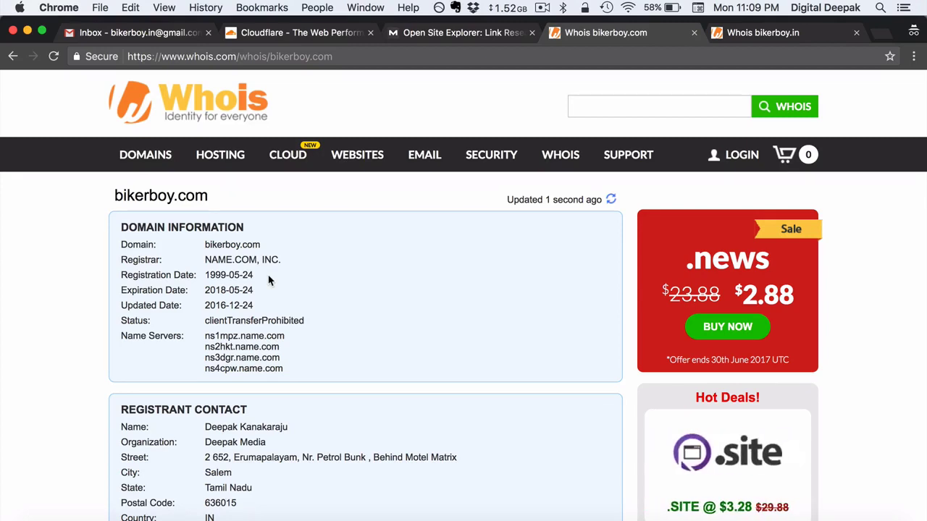
Check bikerboy.com's authority metrics in Open Site Explorer and revisit the Whois records of both domains
left_click(463, 33)
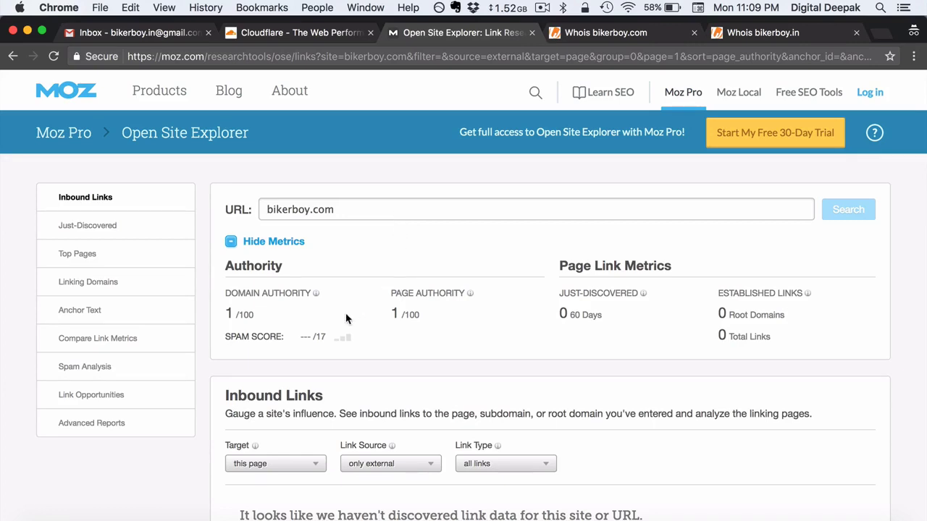
mouse_move(342, 342)
left_click(621, 36)
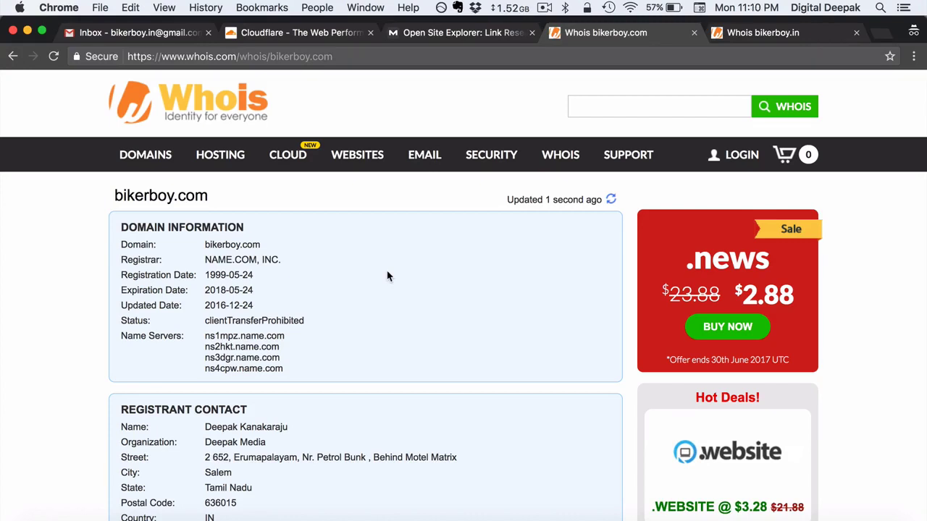
left_click(753, 35)
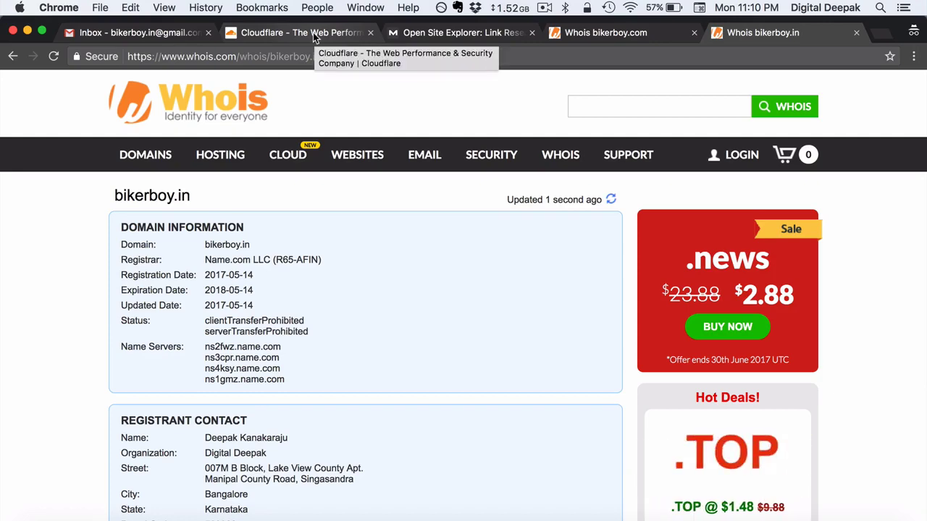
Check the e-mail address of the signed-in Gmail account
left_click(180, 37)
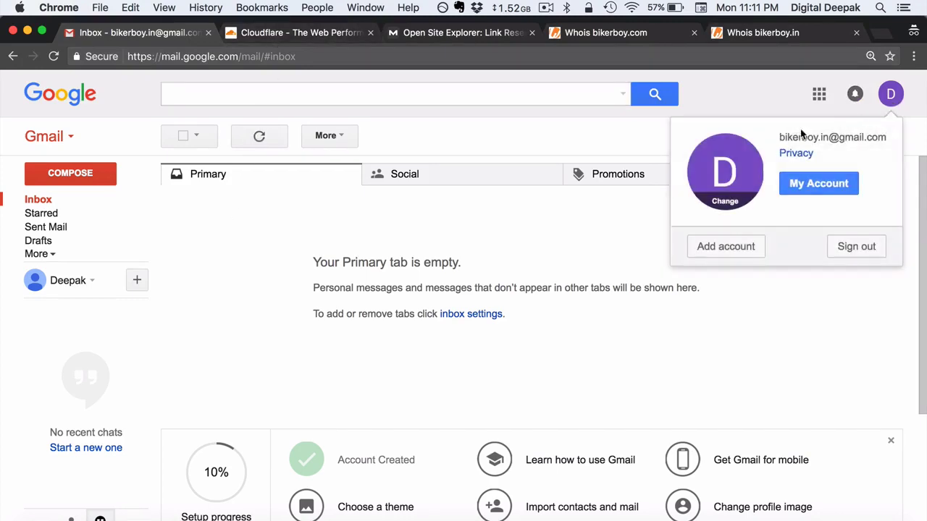
left_click_drag(778, 137, 886, 138)
left_click(506, 129)
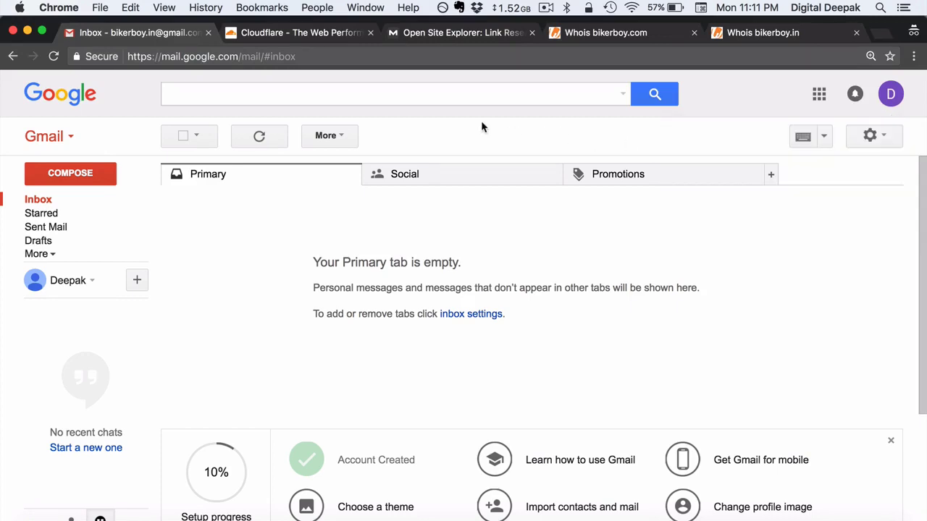
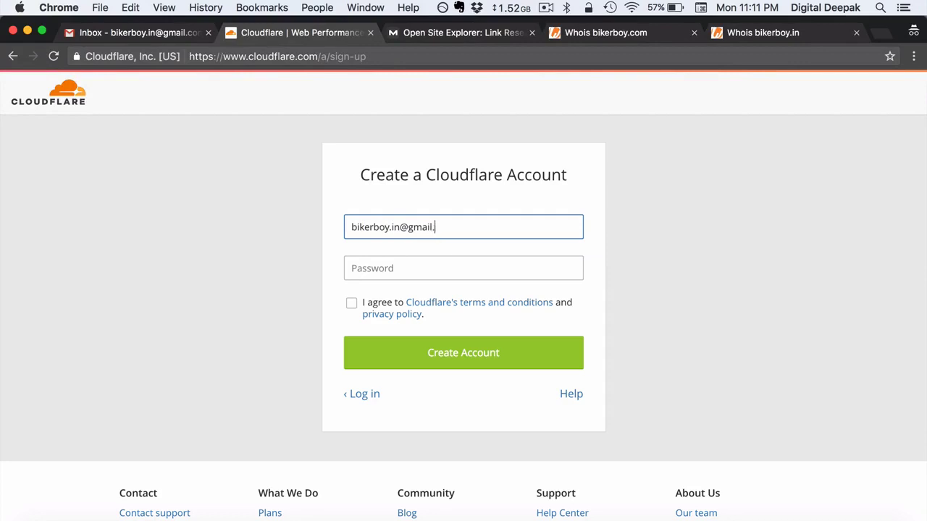
Create a Cloudflare account with the Gmail address and an account password, accepting the terms and conditions
key("Tab")
type("••••••••")
key("Tab")
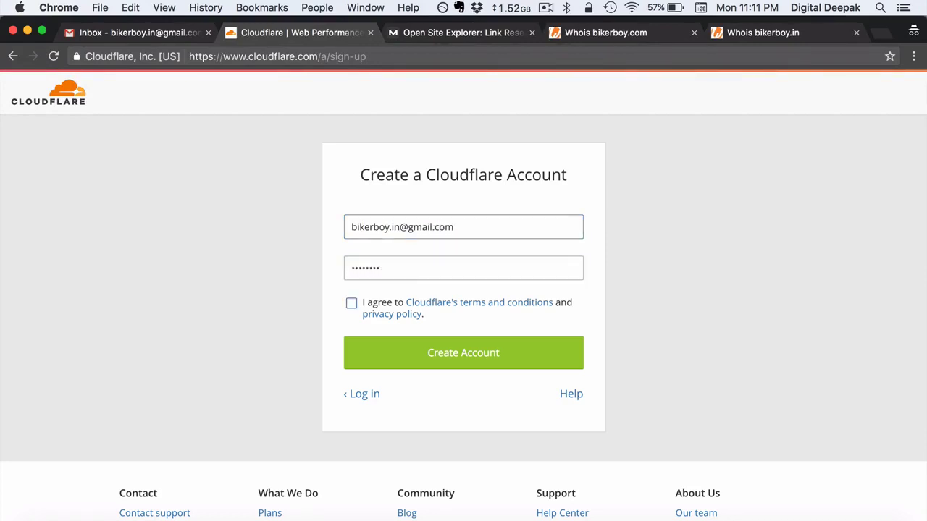
key("space")
left_click(511, 359)
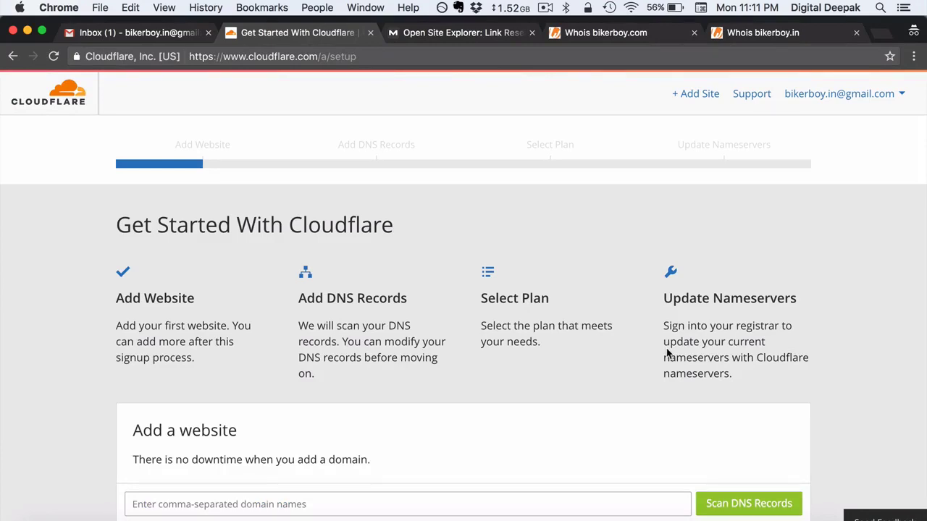
Add the website bikerboy.in, start scanning its DNS records, and pause the introduction video
scroll(667, 353, "down", 2)
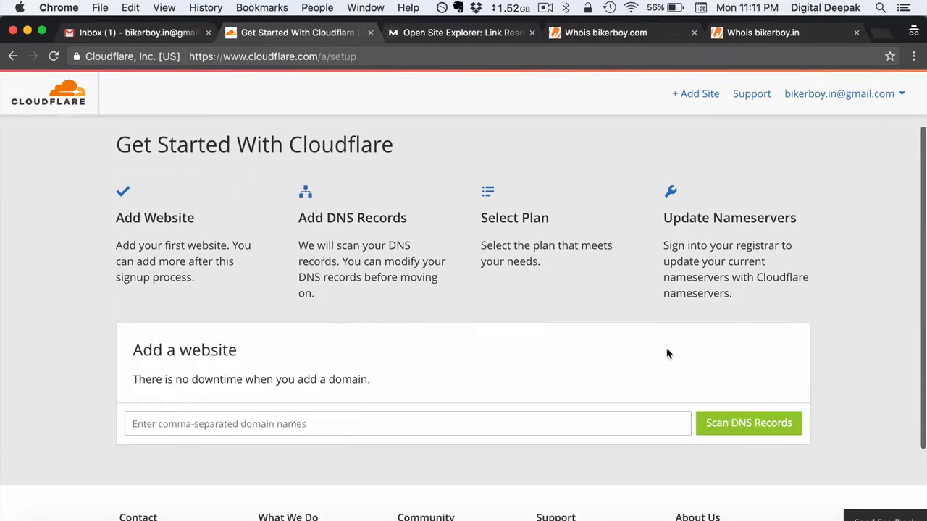
left_click(633, 417)
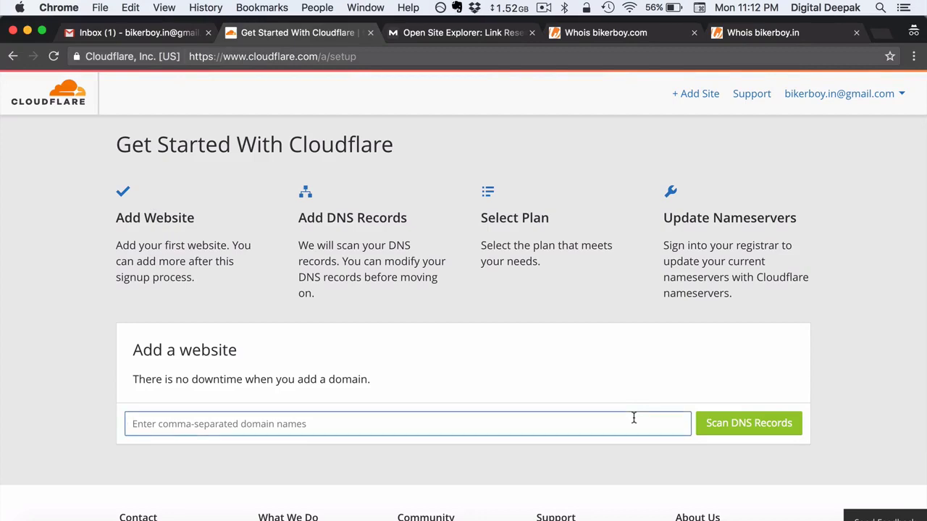
type("bikerbo")
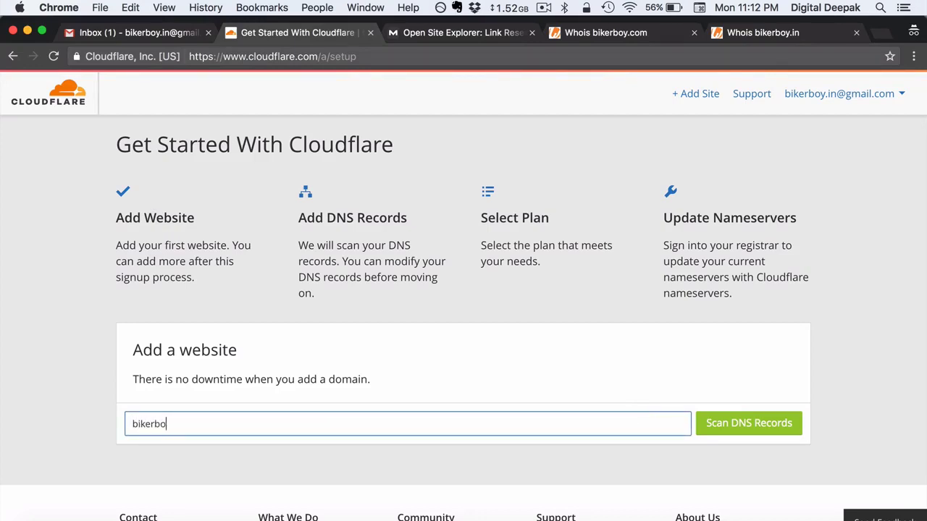
type("y.in")
left_click(809, 397)
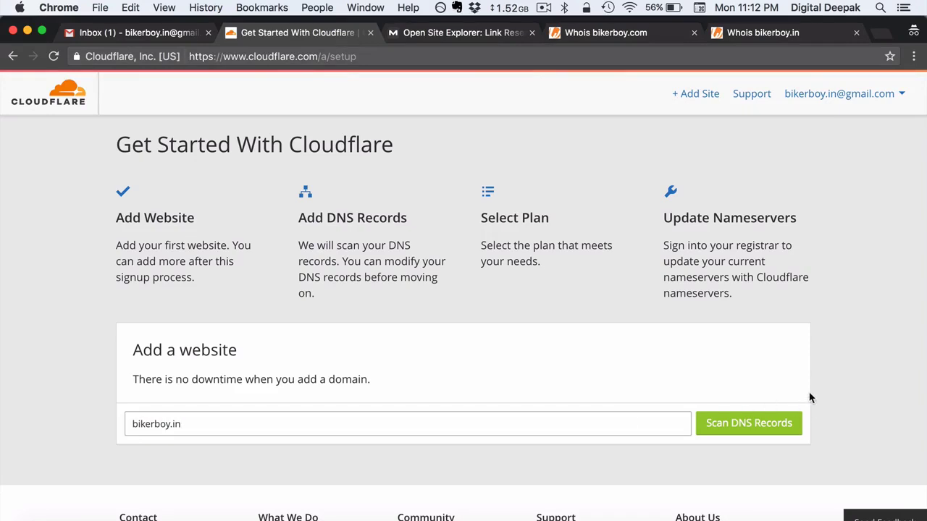
left_click(776, 434)
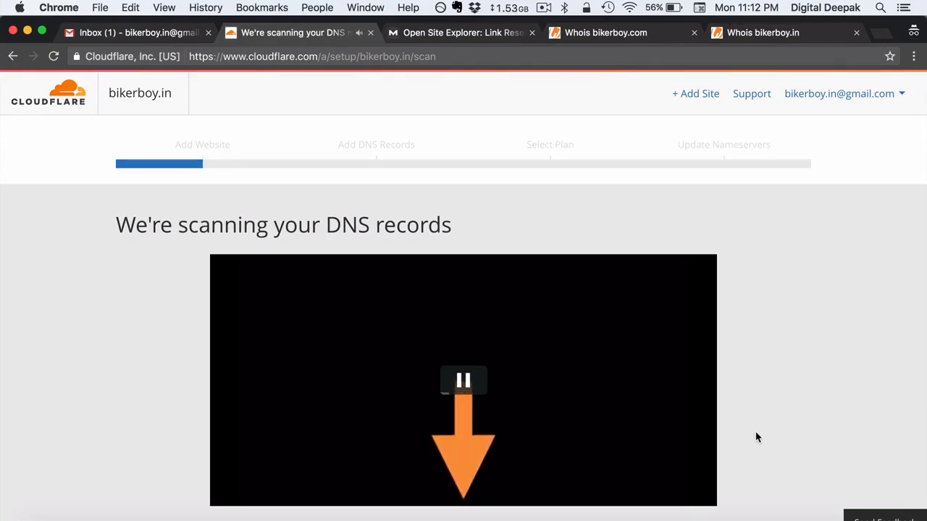
left_click(478, 386)
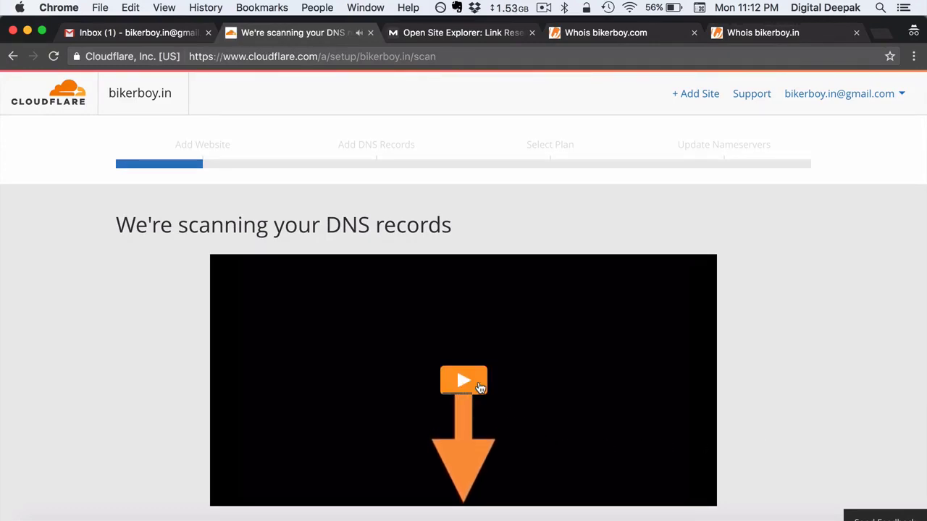
scroll(478, 386, "down", 4)
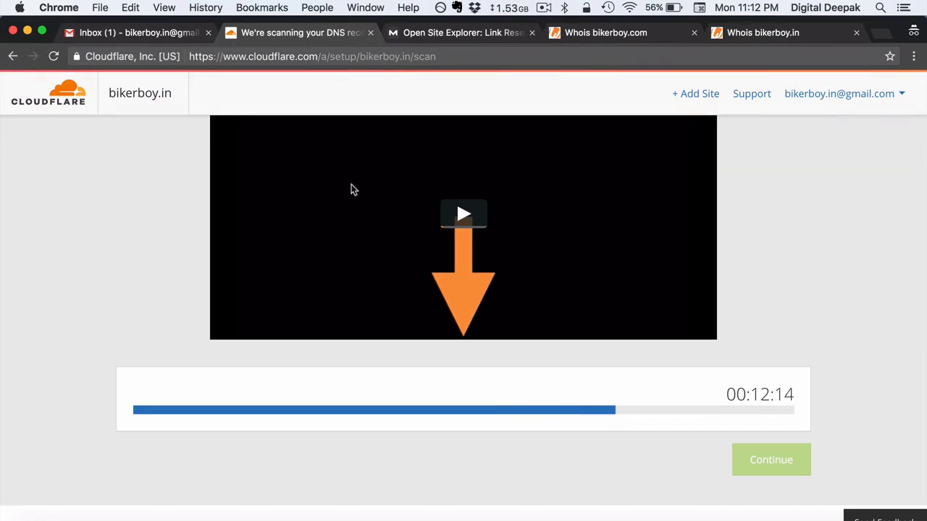
Read the Cloudflare welcome message in the Gmail inbox
left_click(148, 39)
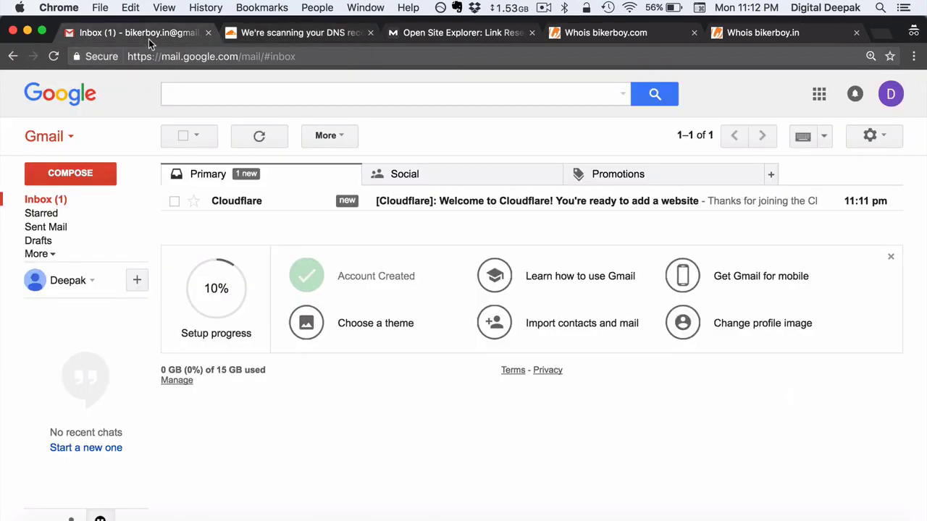
left_click(421, 206)
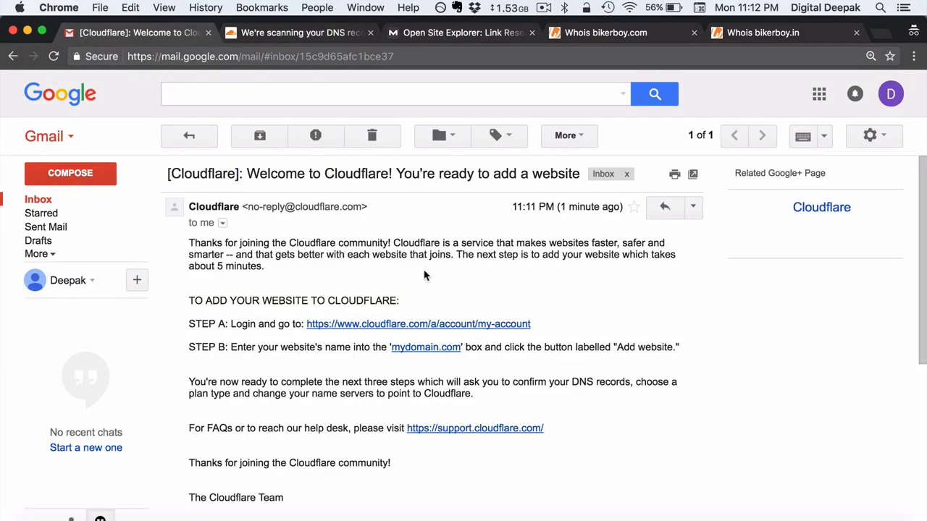
scroll(424, 275, "down", 2)
scroll(424, 276, "up", 2)
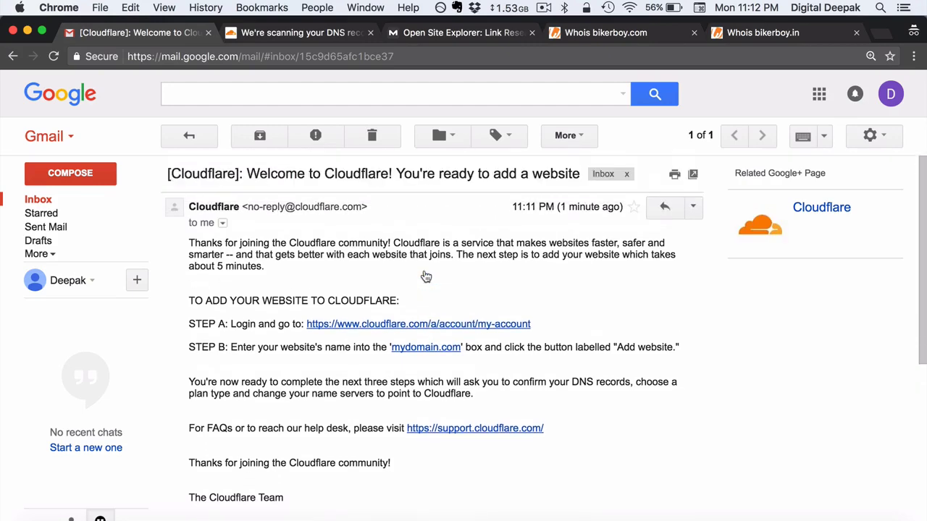
Return to Cloudflare and continue from the scan to the list of DNS records for bikerboy.in
left_click(319, 33)
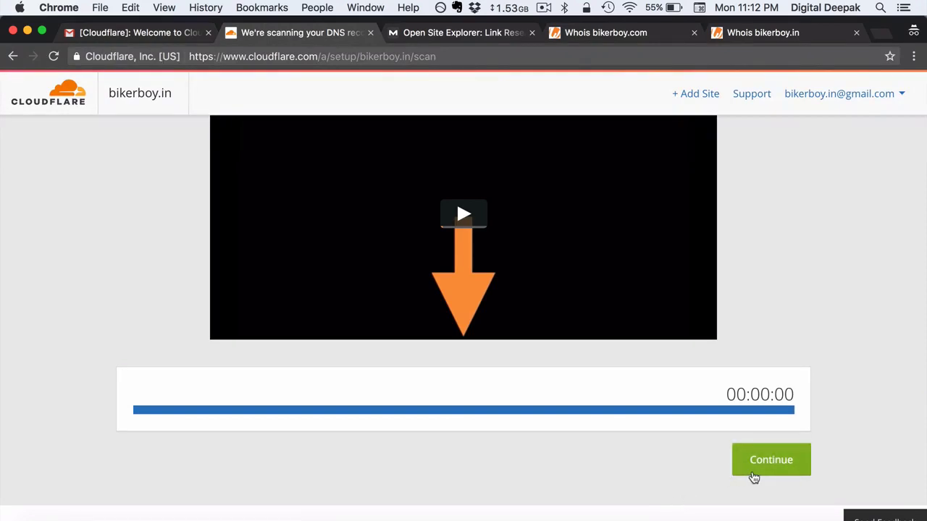
left_click(754, 477)
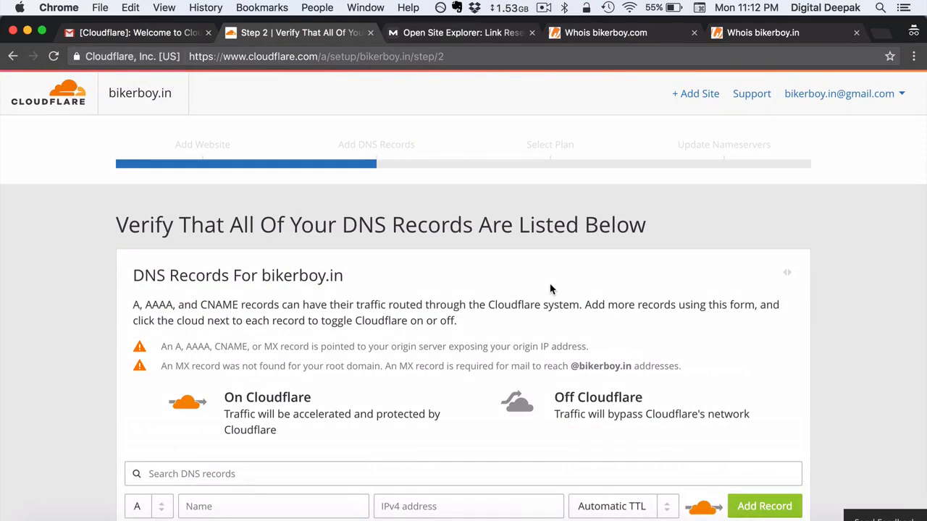
scroll(551, 289, "down", 7)
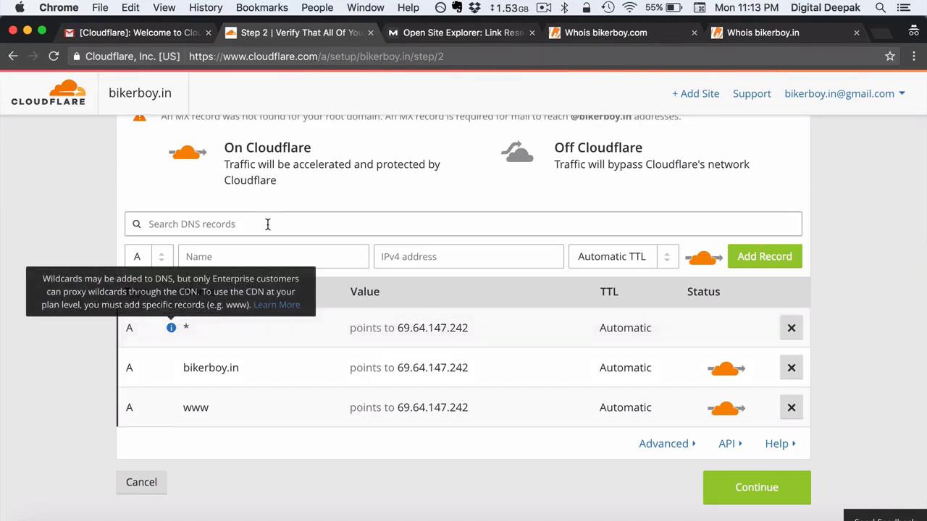
left_click(265, 252)
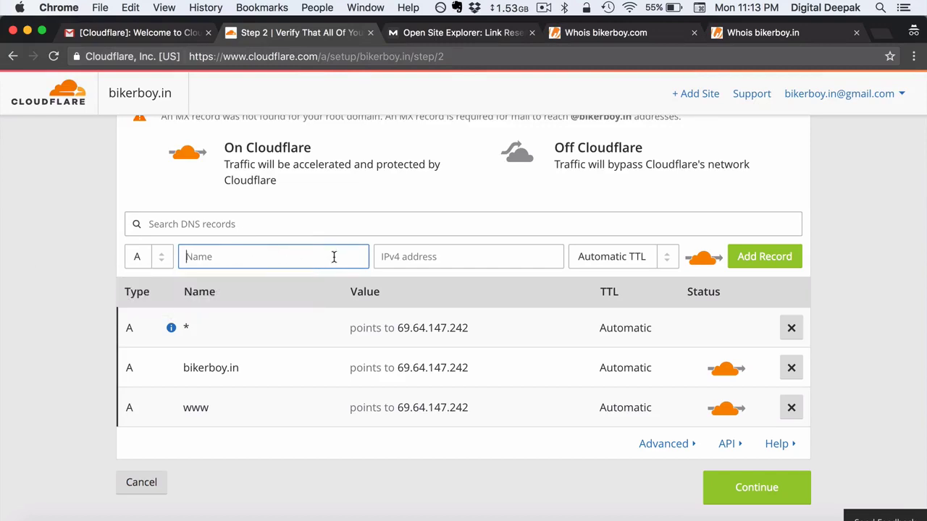
left_click(422, 256)
left_click(31, 244)
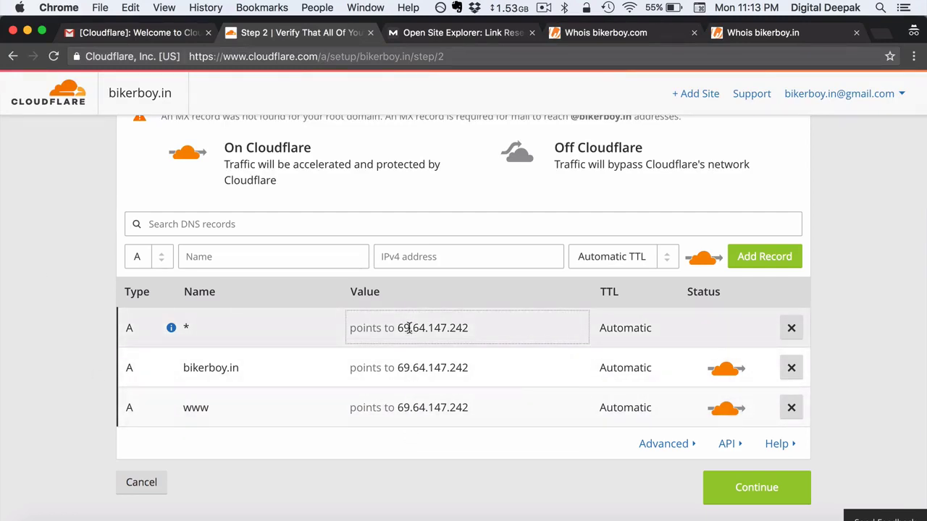
left_click(791, 330)
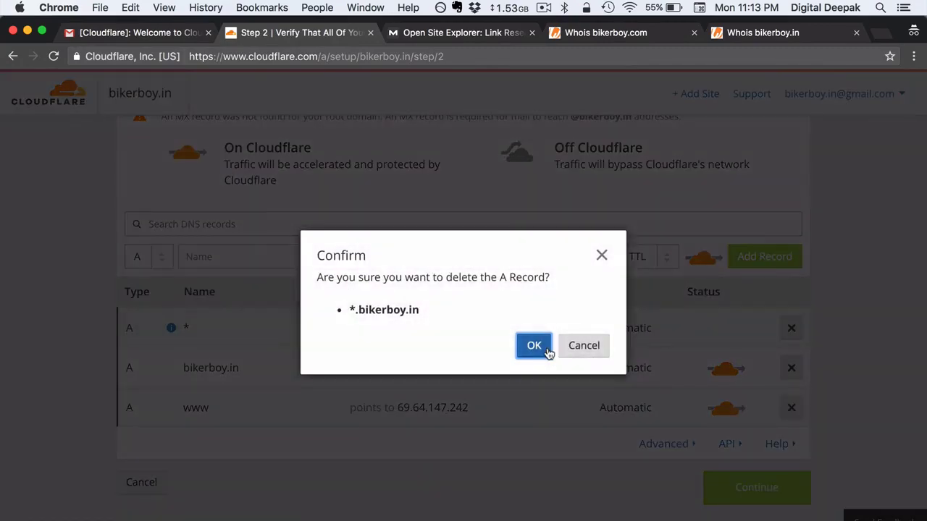
left_click(548, 352)
left_click(791, 328)
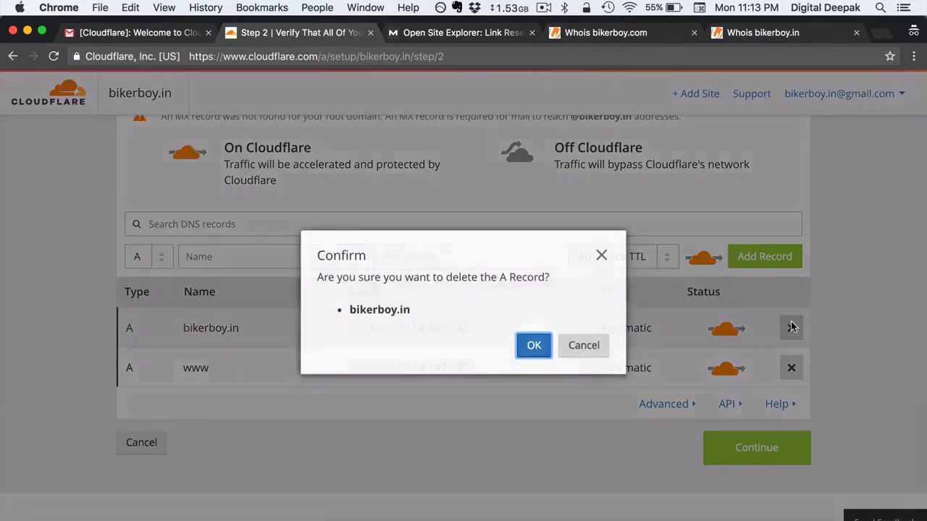
left_click(540, 344)
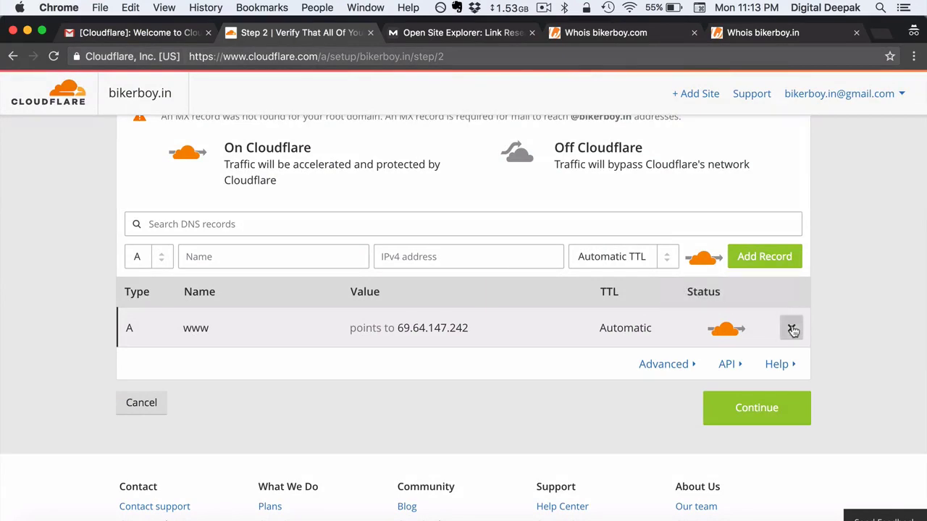
left_click(790, 327)
left_click(536, 347)
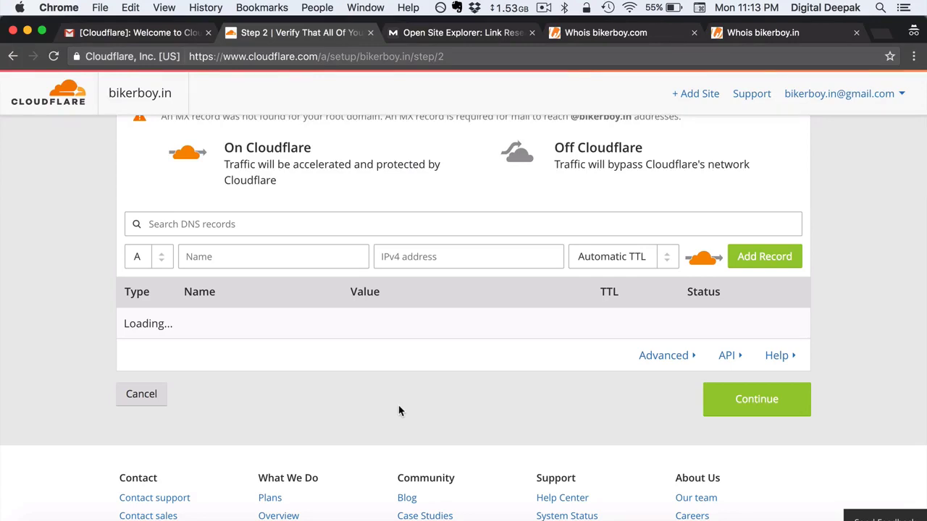
Set the type of the new DNS record to MX and start filling in its name
scroll(399, 411, "up", 3)
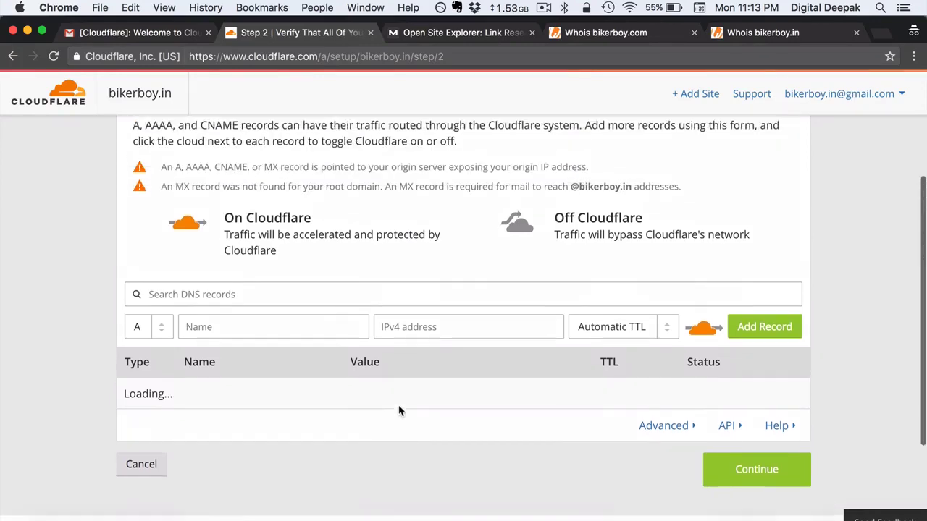
scroll(399, 411, "down", 1)
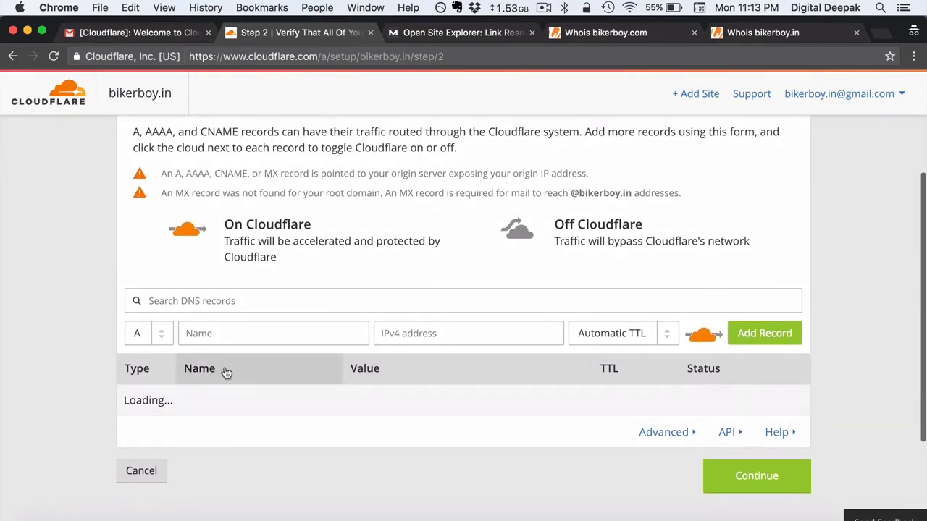
left_click(156, 340)
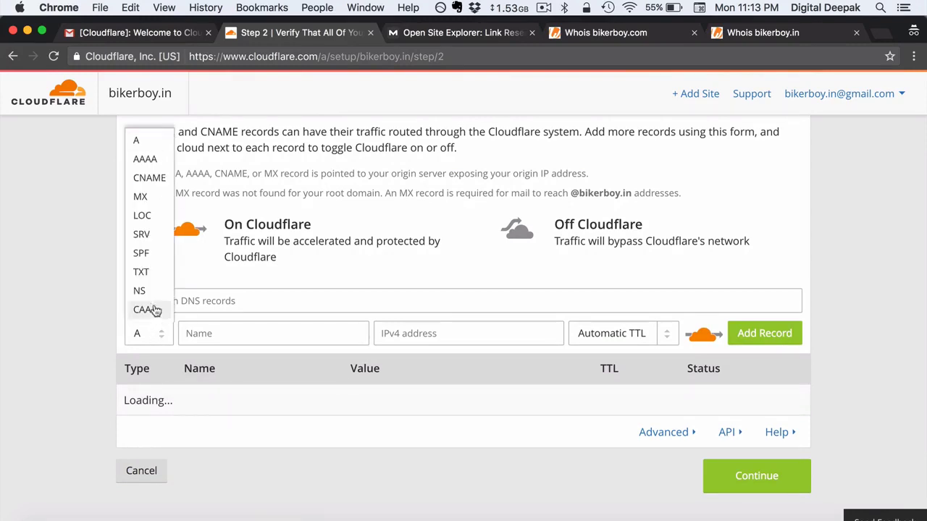
left_click(153, 204)
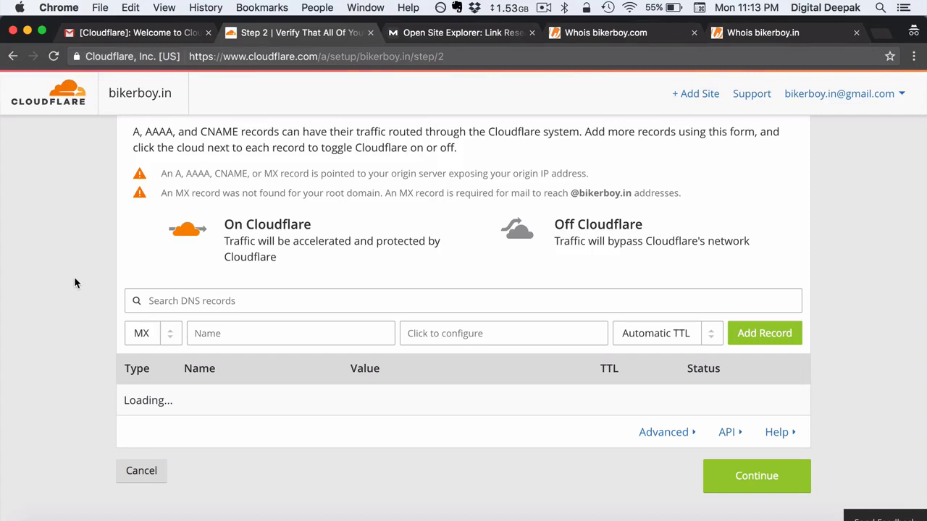
left_click(214, 335)
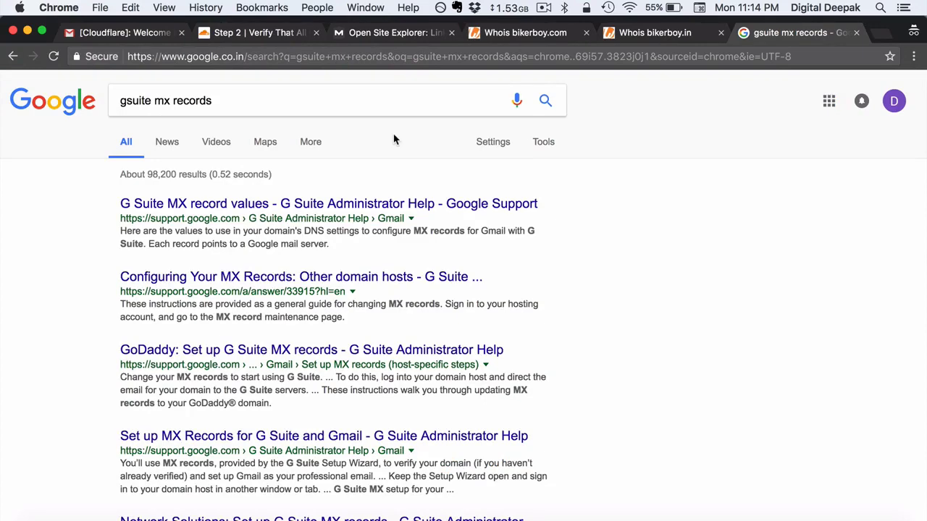
Open the G Suite MX record values help article from the search results and view its table of mail servers
left_click(379, 203)
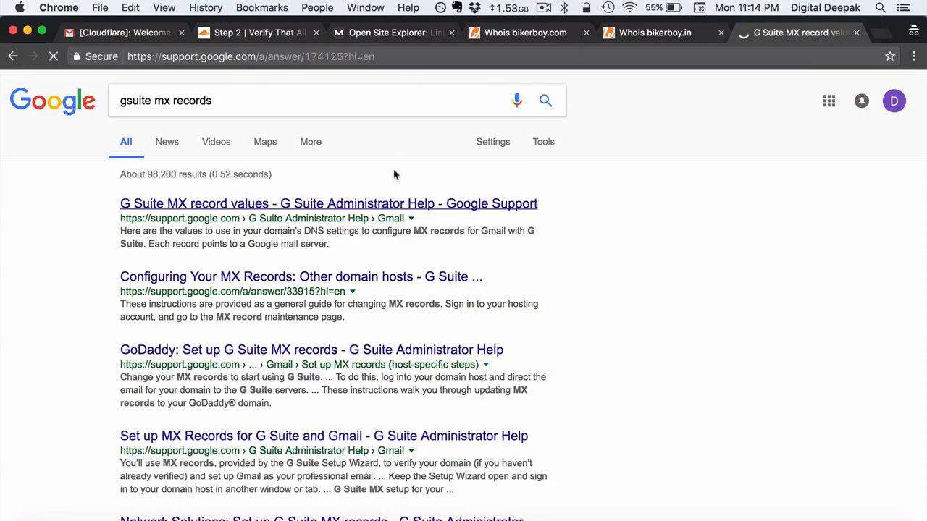
scroll(393, 171, "down", 5)
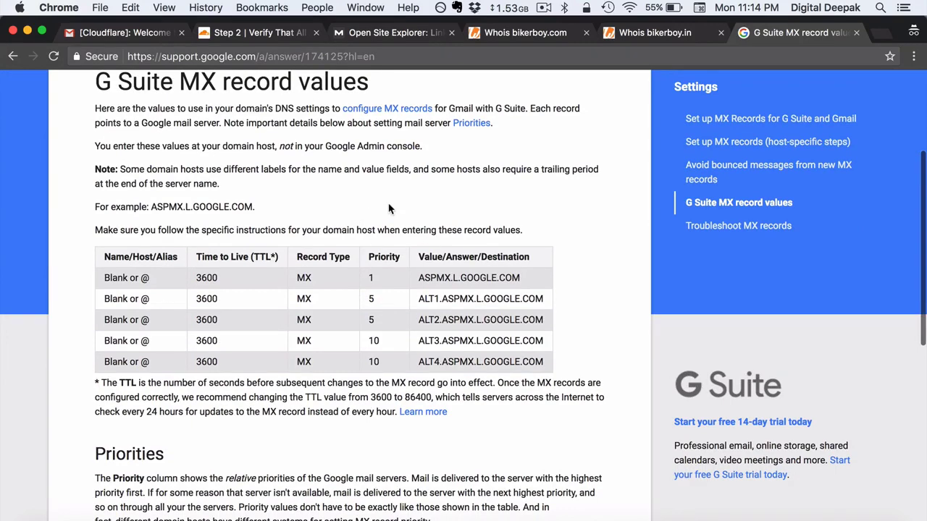
scroll(389, 208, "up", 2)
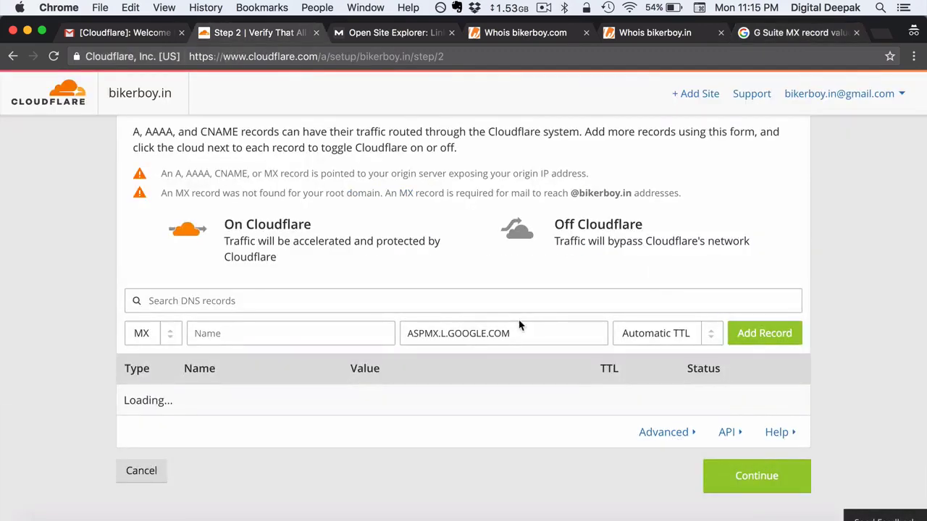
Check the name and TTL listed for ASPMX.L.GOOGLE.COM in the G Suite table, and return to the Cloudflare record form
left_click(333, 327)
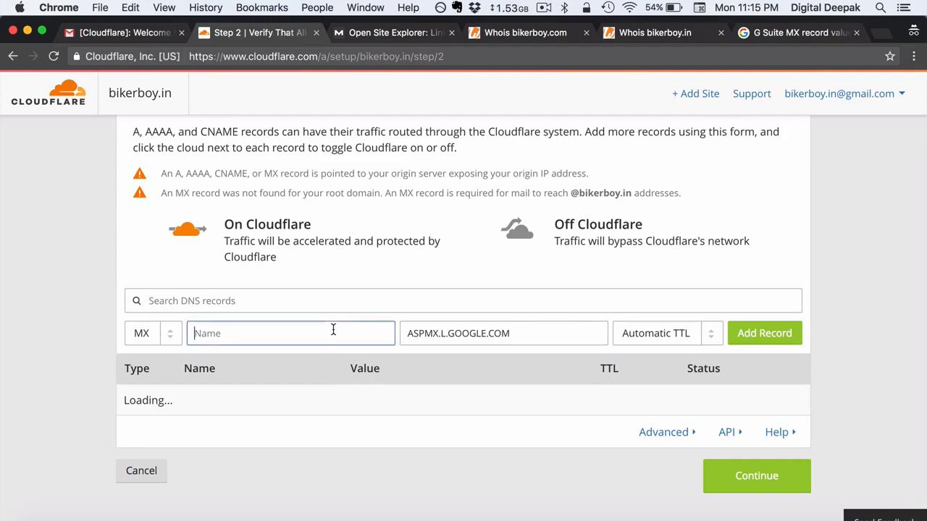
left_click(764, 37)
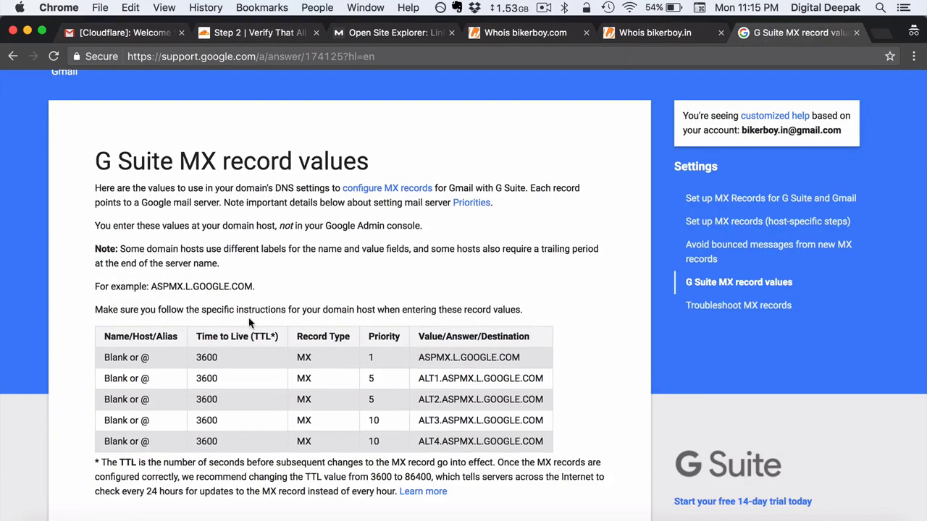
left_click_drag(138, 353, 103, 354)
left_click(176, 363)
left_click_drag(229, 355, 195, 356)
left_click(249, 40)
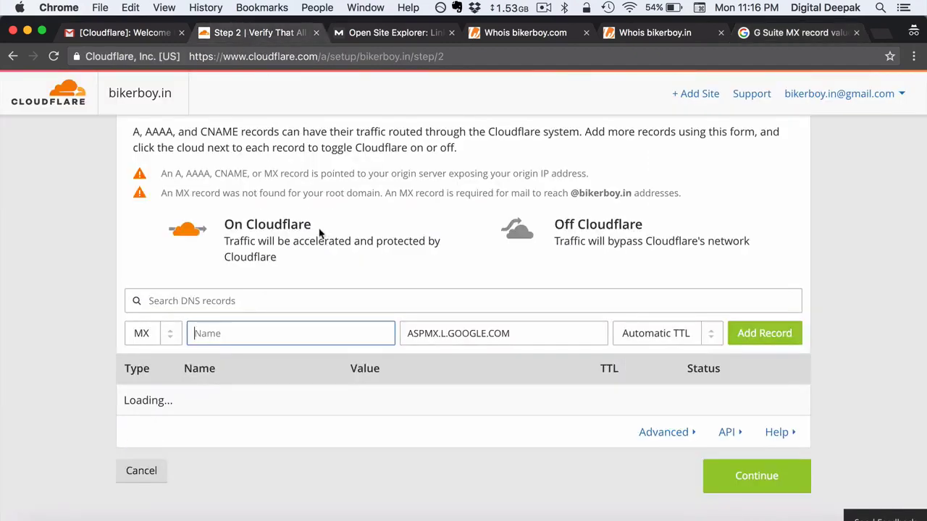
Calculate 3600/60 in Spotlight and set the TTL of the new MX record to 1 hour
left_click(678, 336)
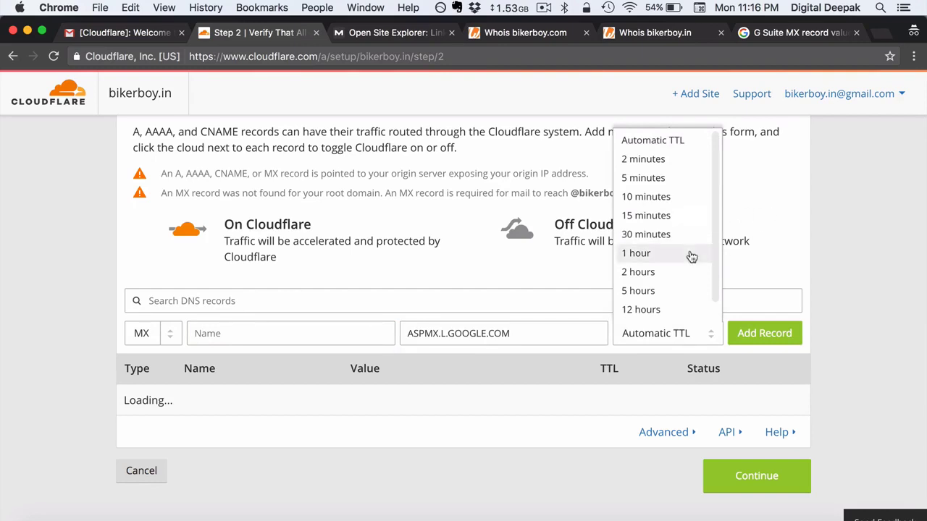
scroll(691, 257, "down", 1)
scroll(691, 257, "up", 3)
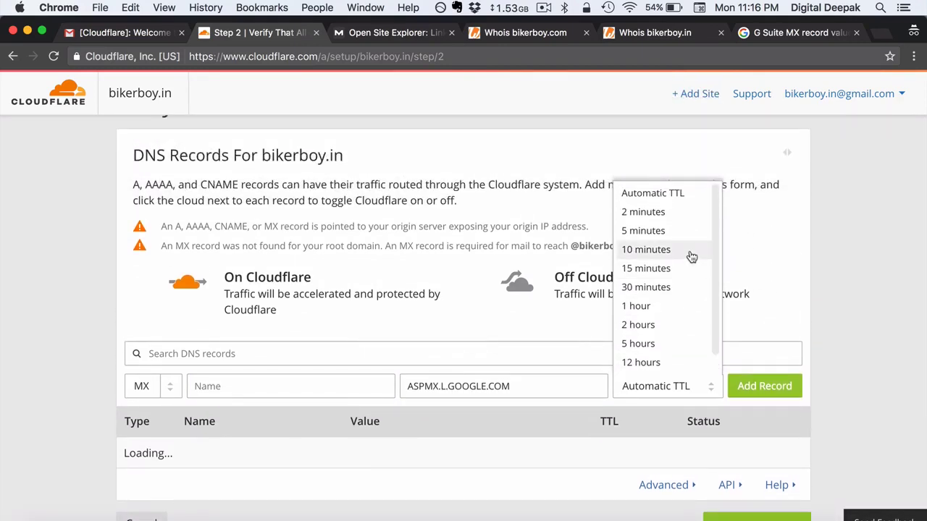
key("super+space")
type("36")
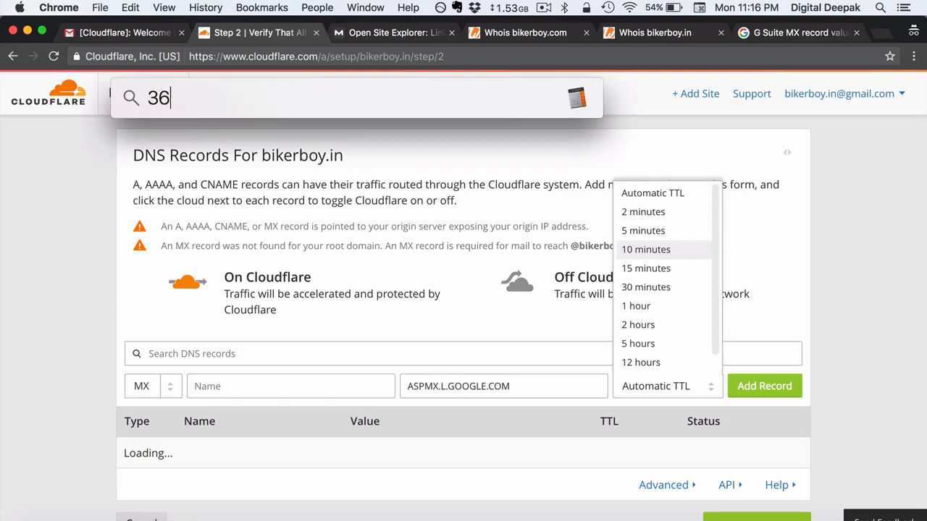
type("00/6")
type("0")
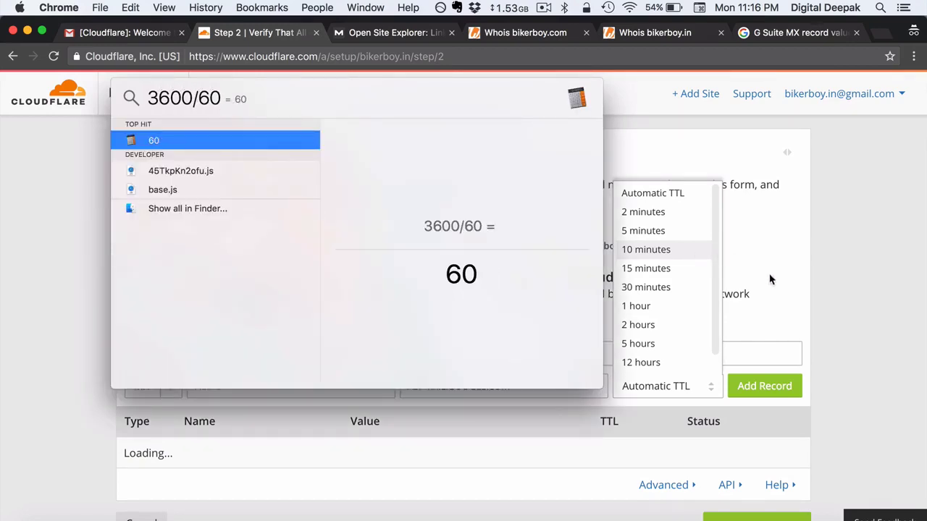
left_click(657, 304)
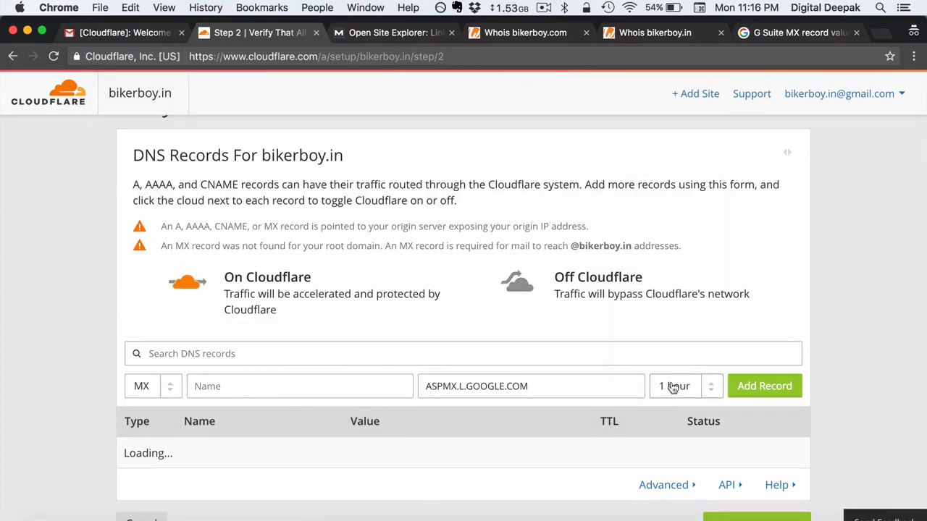
Save the MX server ASPMX.L.GOOGLE.COM with priority 1, and add the record with @ as its name
left_click(545, 384)
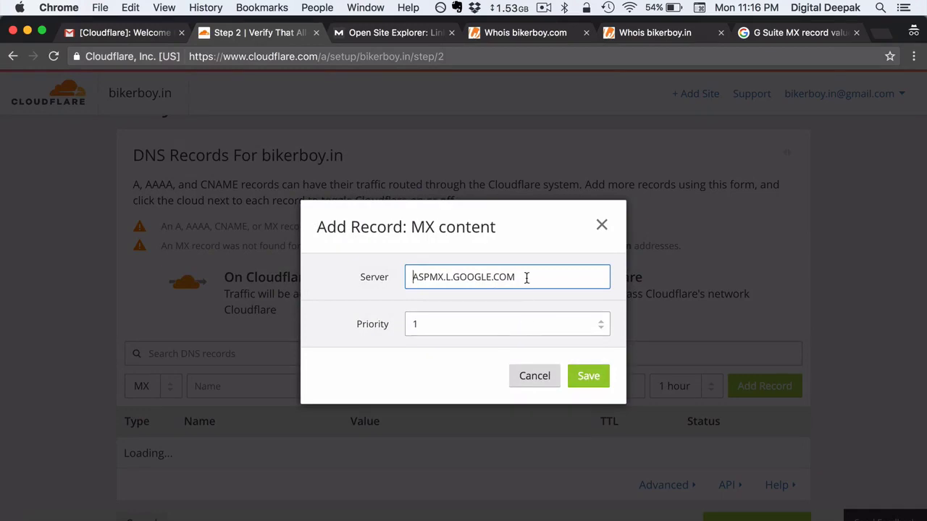
left_click(587, 376)
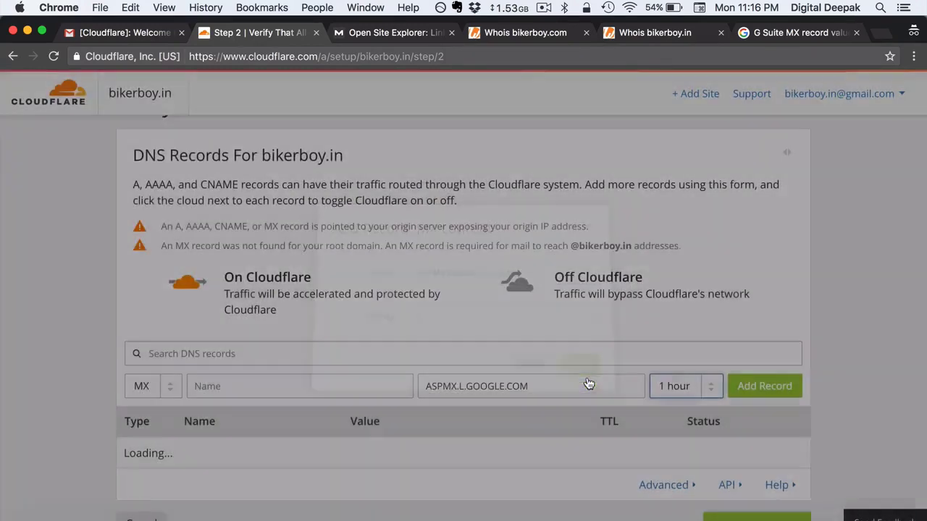
scroll(768, 355, "down", 1)
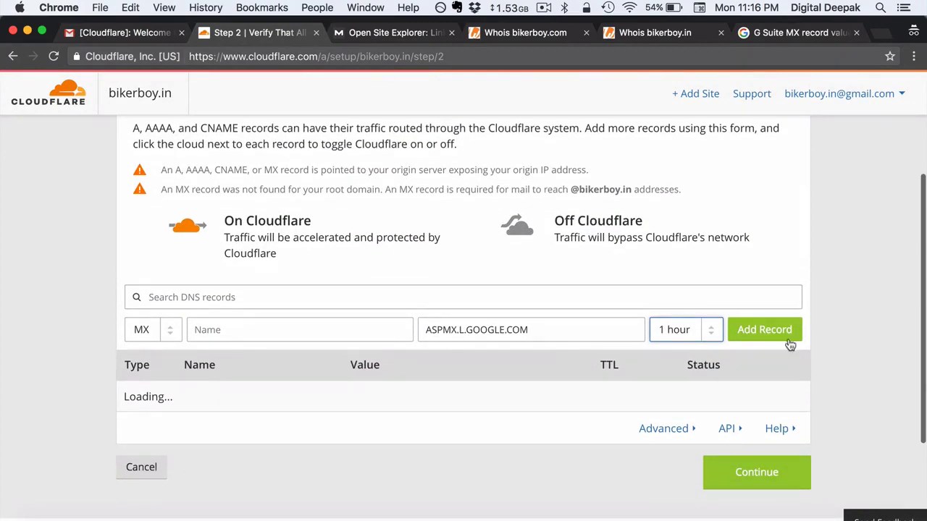
left_click(789, 339)
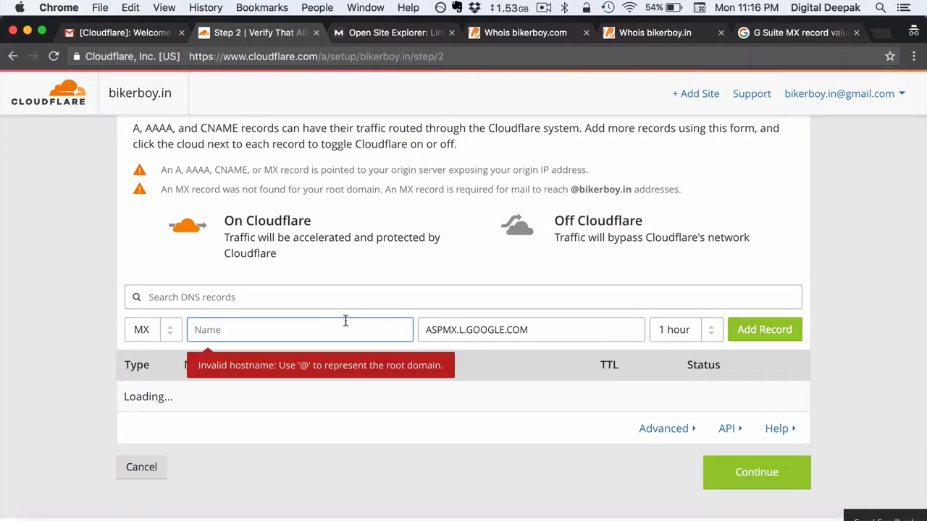
type("@")
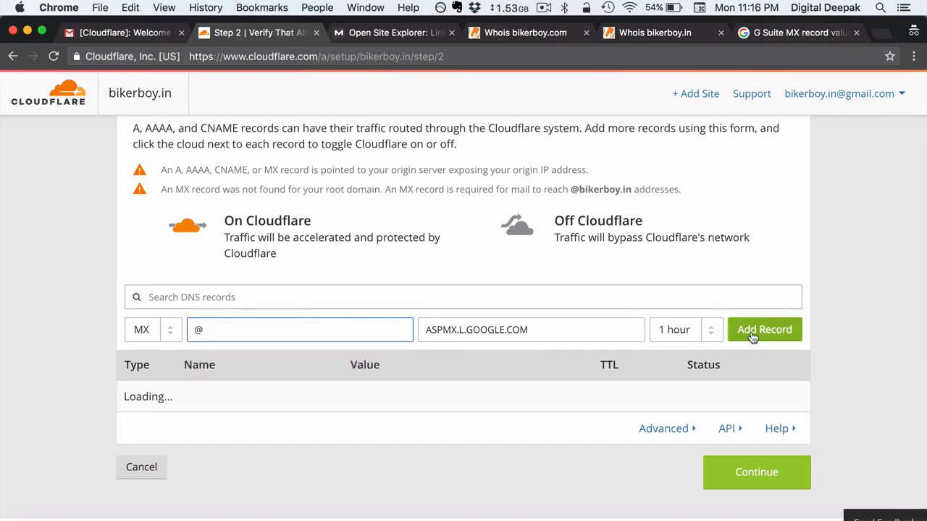
left_click(753, 338)
scroll(677, 274, "down", 1)
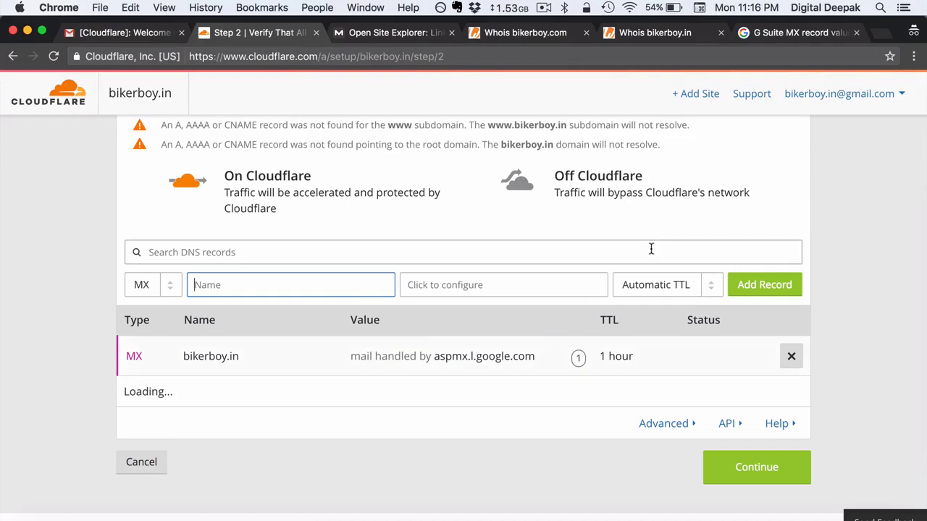
Place the G Suite MX values tab beside the Cloudflare tab and select the ALT1.ASPMX.L.GOOGLE.COM server name
left_click_drag(799, 36, 394, 34)
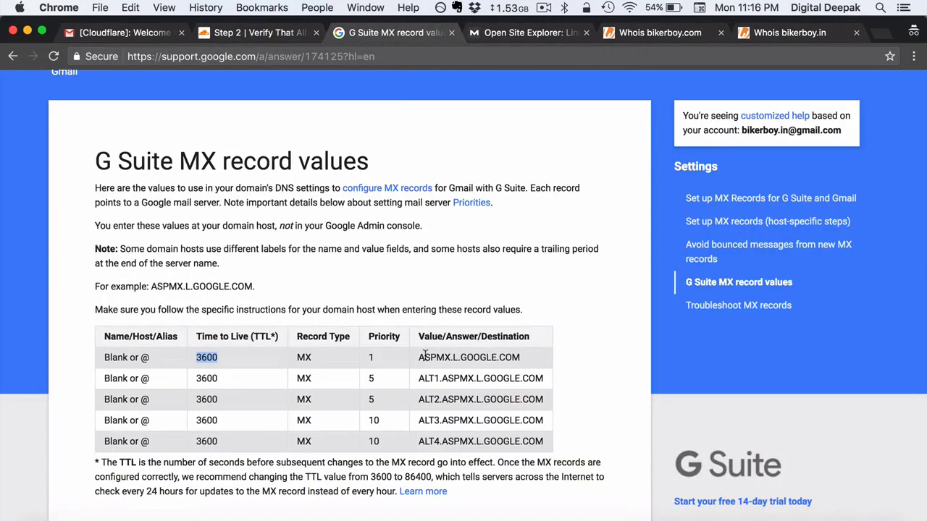
left_click_drag(419, 378, 501, 384)
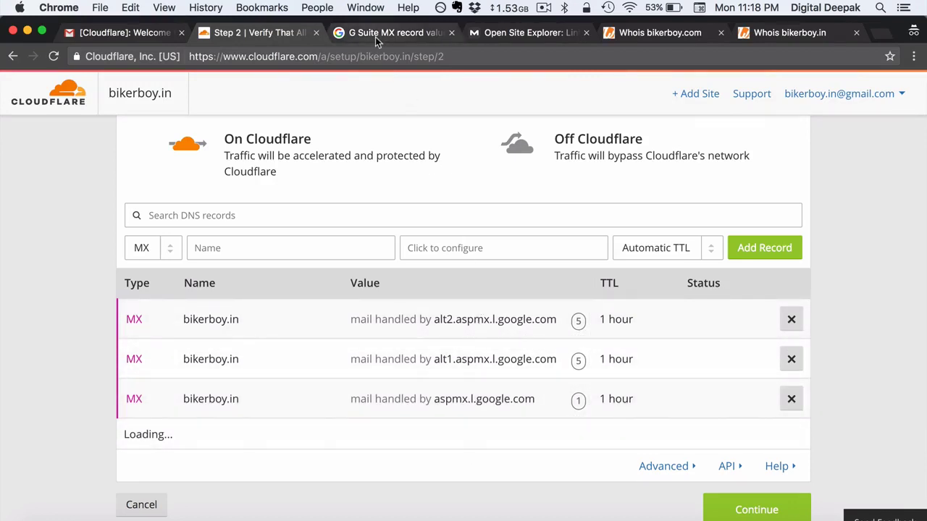
Compare the G Suite MX value table with the MX records added for bikerboy.in in Cloudflare
left_click(375, 37)
scroll(362, 283, "down", 1)
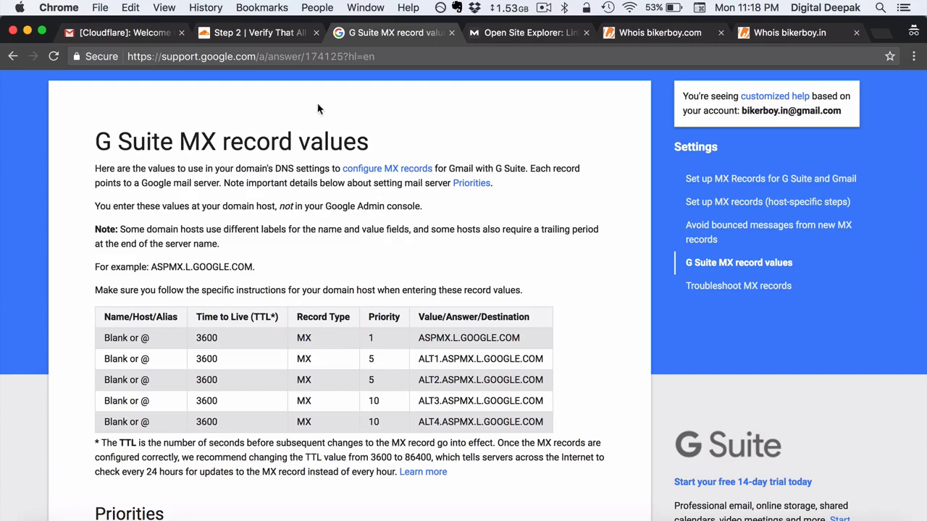
left_click(262, 32)
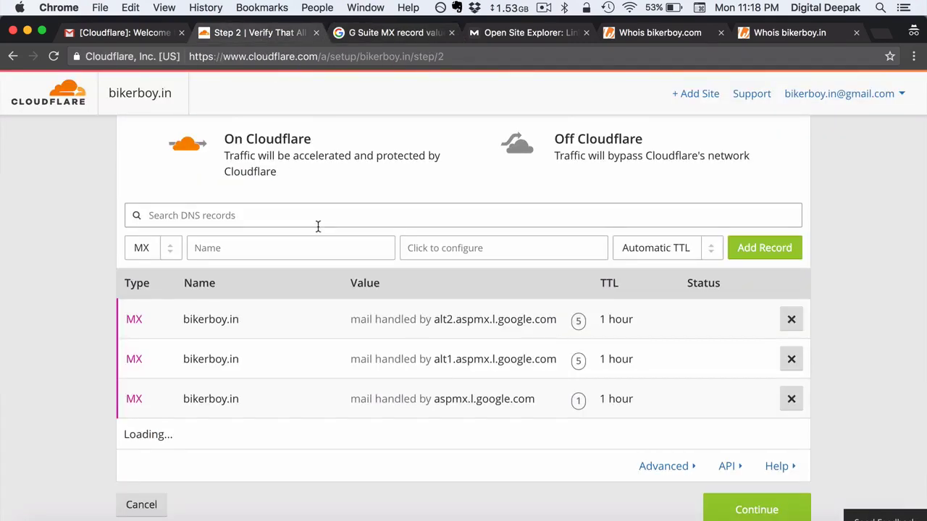
scroll(317, 226, "up", 2)
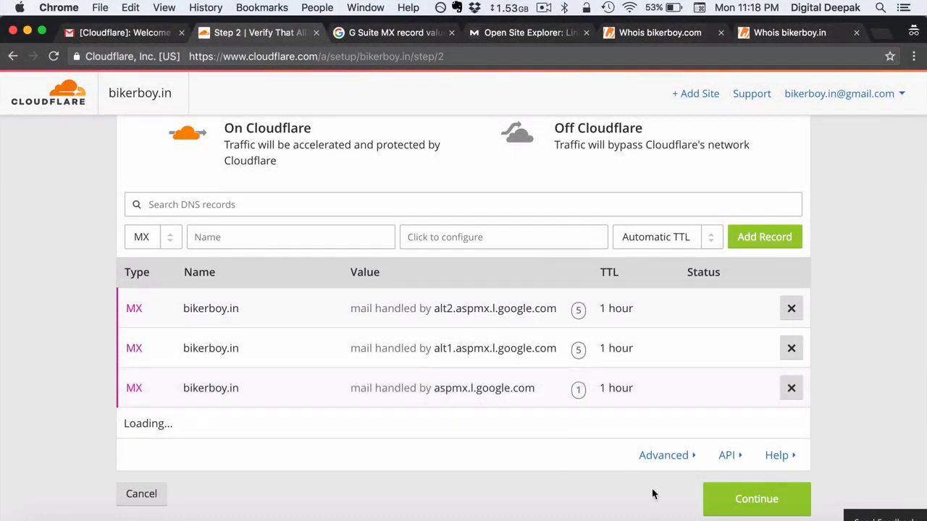
Continue past the DNS records, choose the Free Website plan, and proceed to the nameserver instructions
left_click(723, 509)
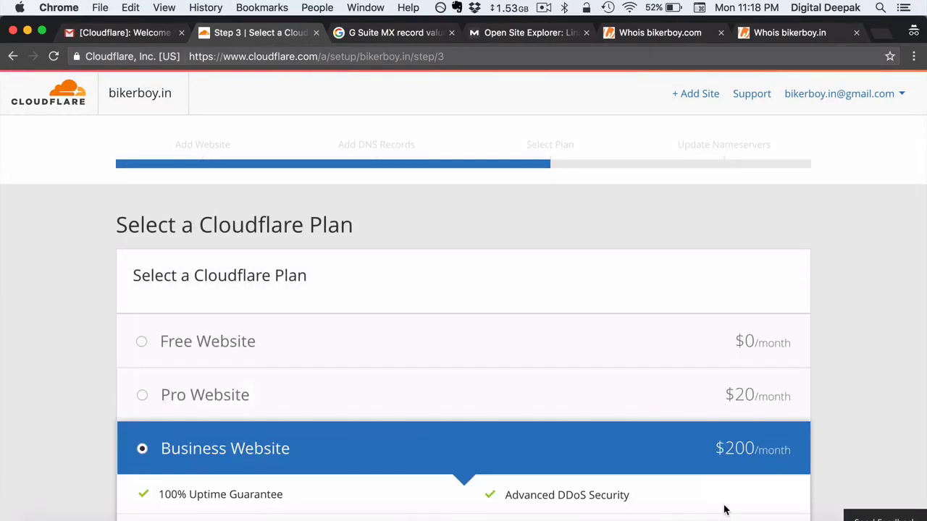
left_click(660, 353)
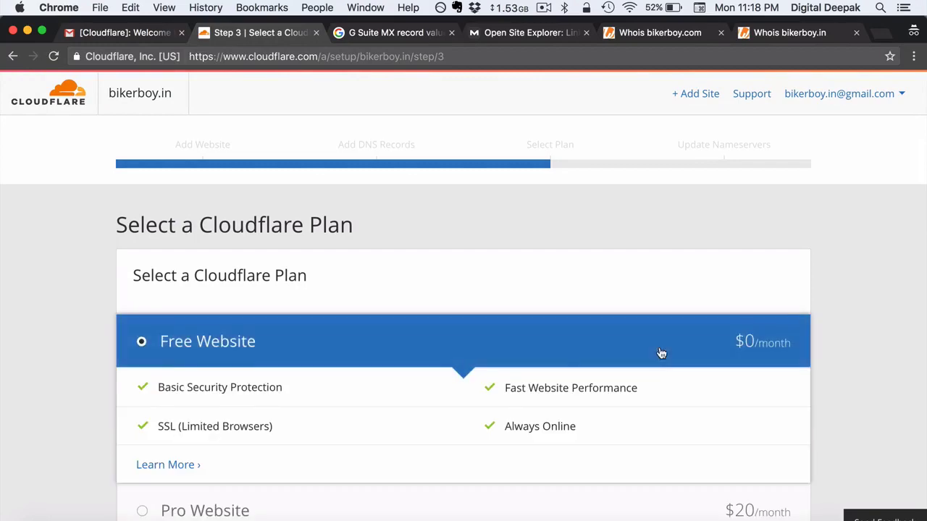
scroll(661, 354, "down", 3)
scroll(661, 353, "down", 2)
left_click(725, 384)
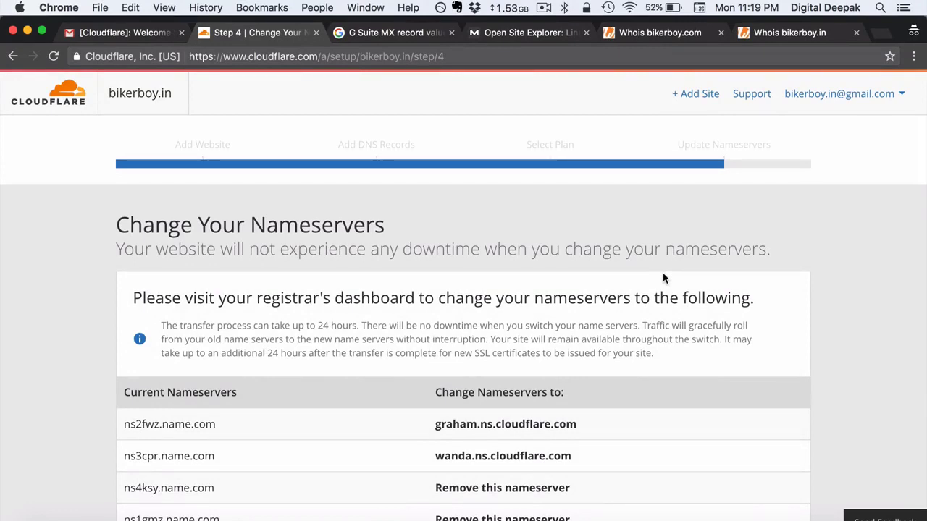
Select the replacement nameserver graham.ns.cloudflare.com, and open the nameserver list of bikerboy.in at name.com
scroll(663, 275, "down", 3)
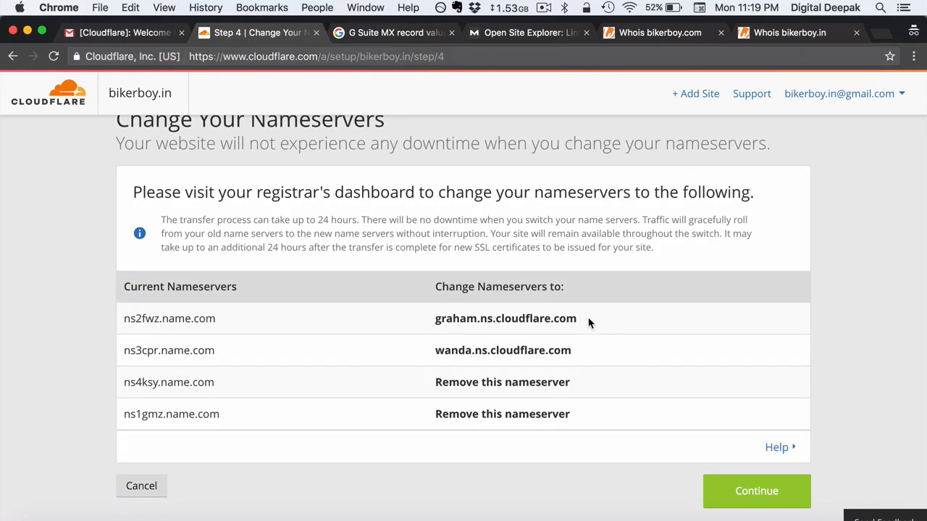
left_click_drag(589, 323, 568, 318)
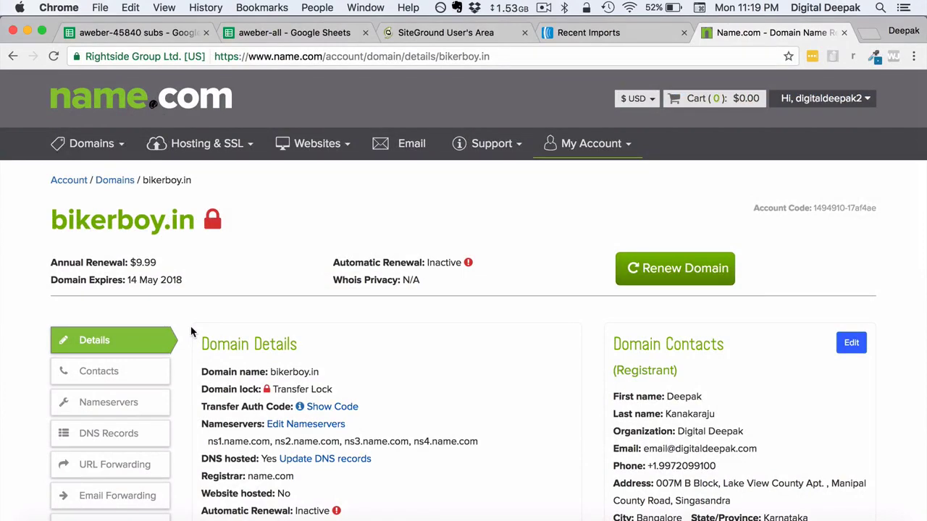
scroll(192, 332, "down", 2)
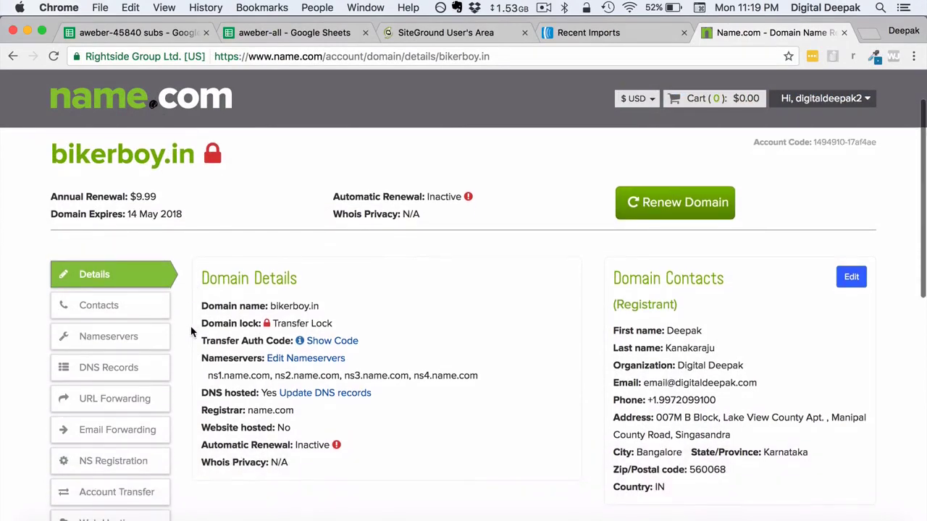
left_click(150, 344)
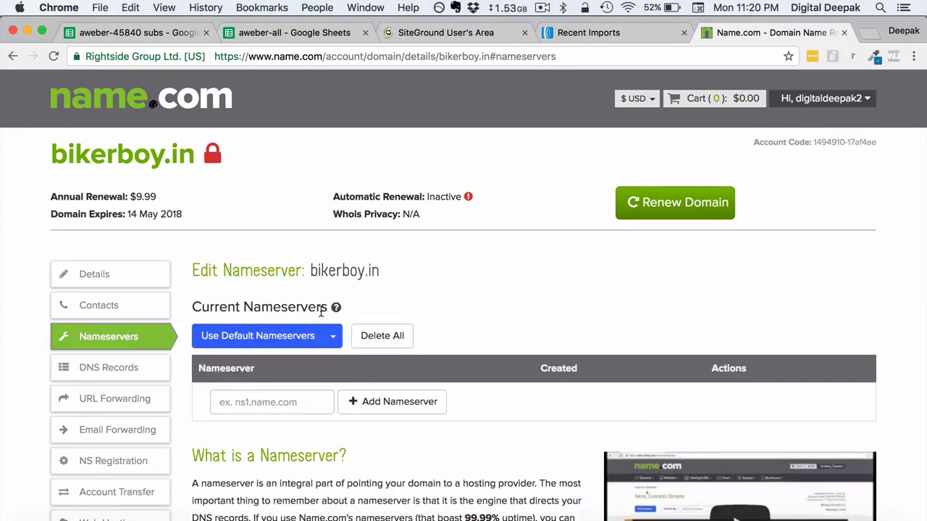
scroll(320, 311, "down", 2)
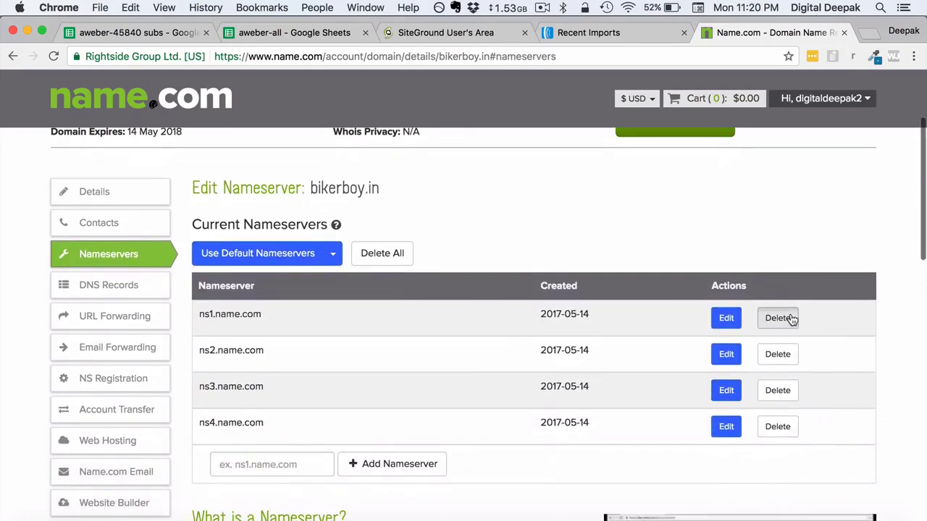
Delete the four default nameservers, ns1.name.com to ns4.name.com, from bikerboy.in
left_click(789, 318)
left_click(792, 318)
left_click(792, 318)
left_click(792, 318)
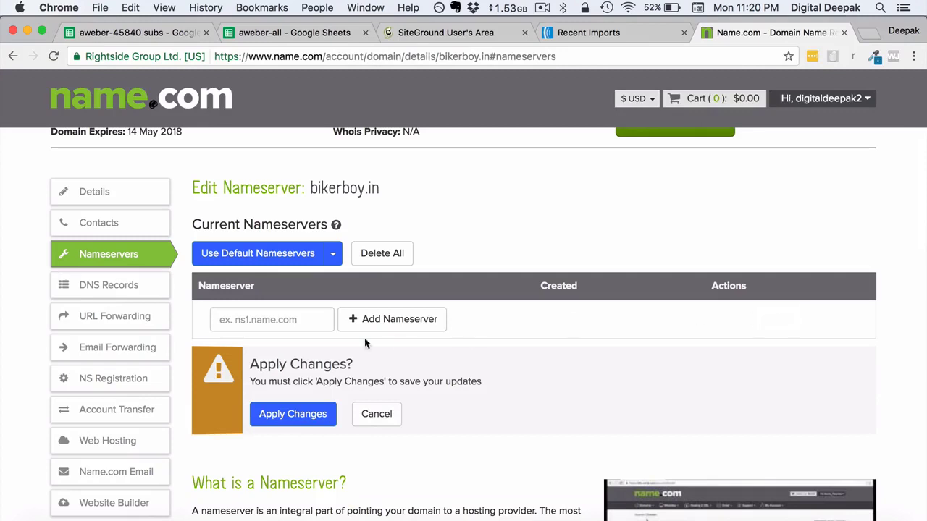
Add graham.ns.cloudflare.com and wanda.ns.cloudflare.com as nameservers of bikerboy.in
left_click(287, 319)
type("aham.ns.cloudflare.com")
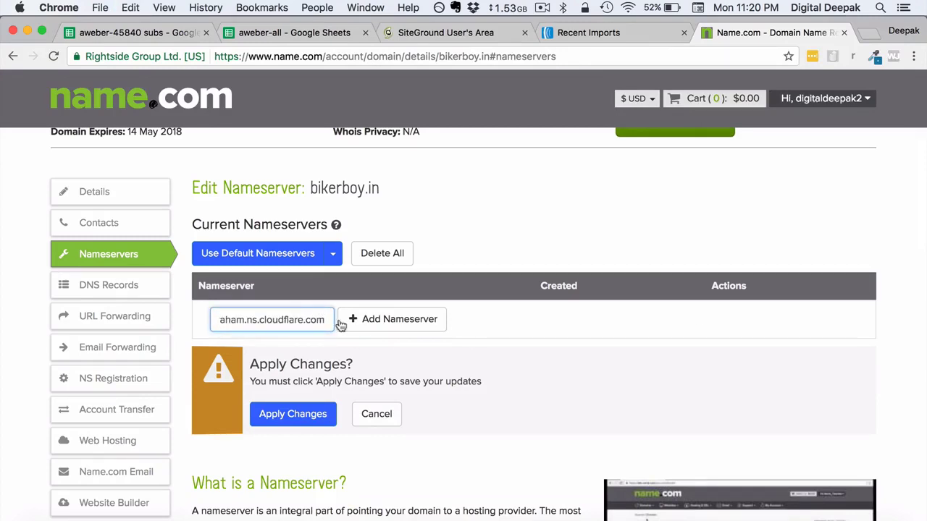
left_click(372, 325)
type("wanda.ns.cloudflare.com")
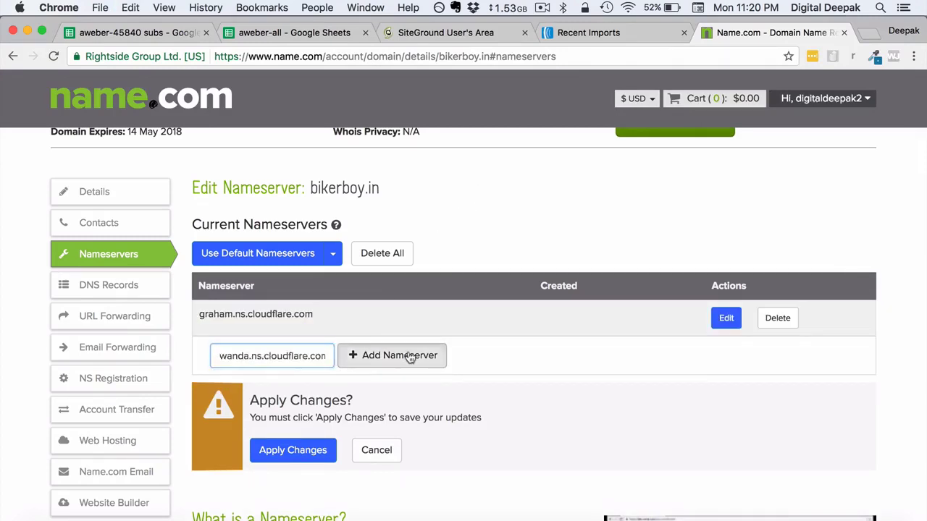
left_click(419, 356)
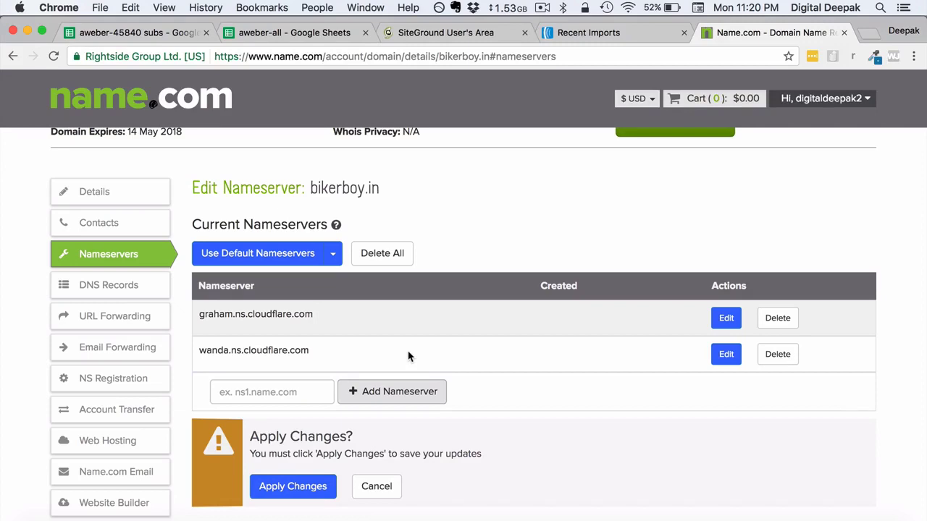
Apply the nameserver changes for bikerboy.in and check that they were saved
scroll(408, 356, "down", 1)
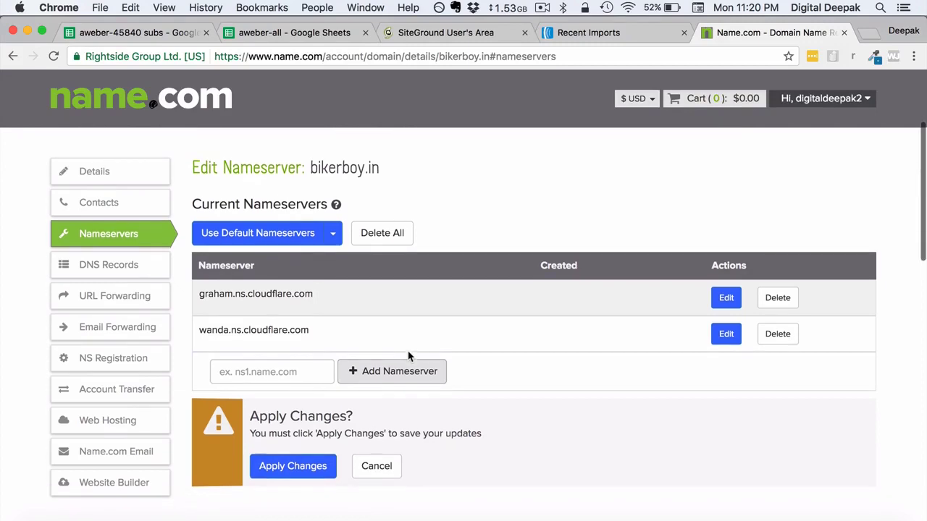
left_click(314, 465)
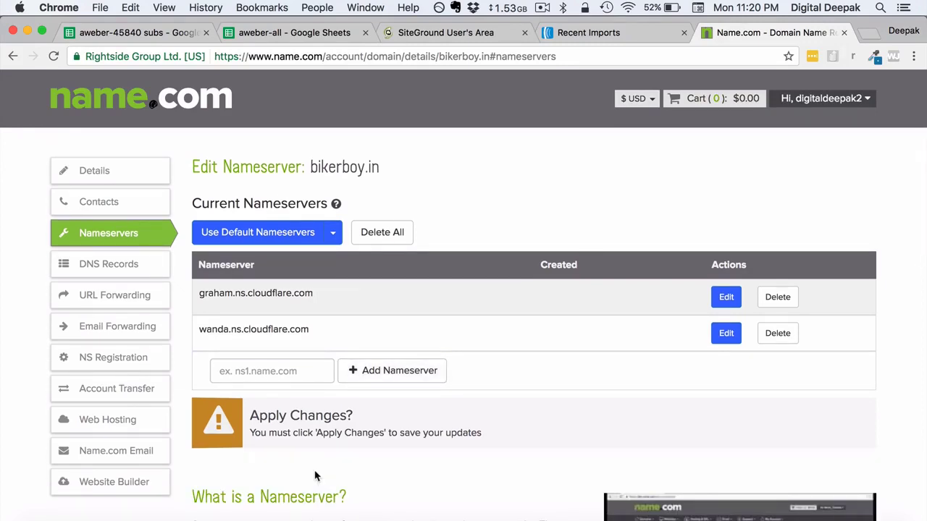
scroll(314, 476, "down", 3)
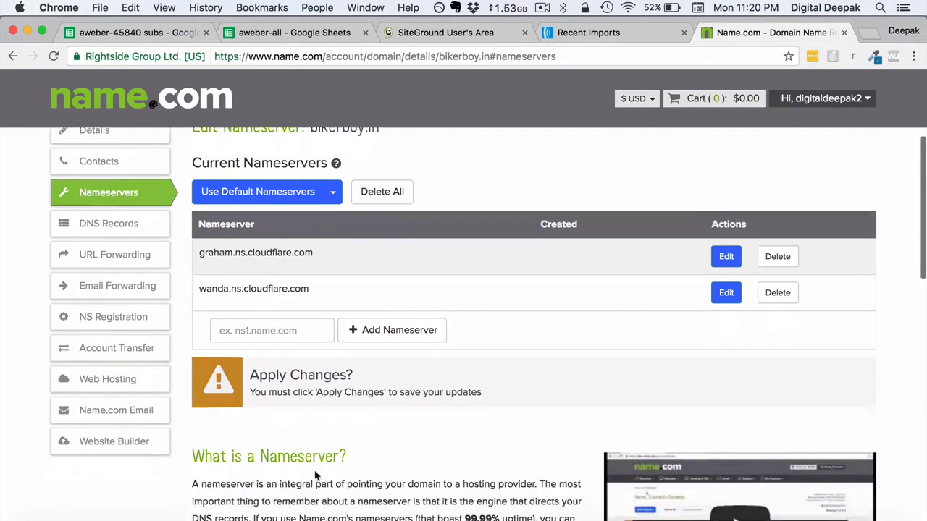
scroll(314, 471, "up", 5)
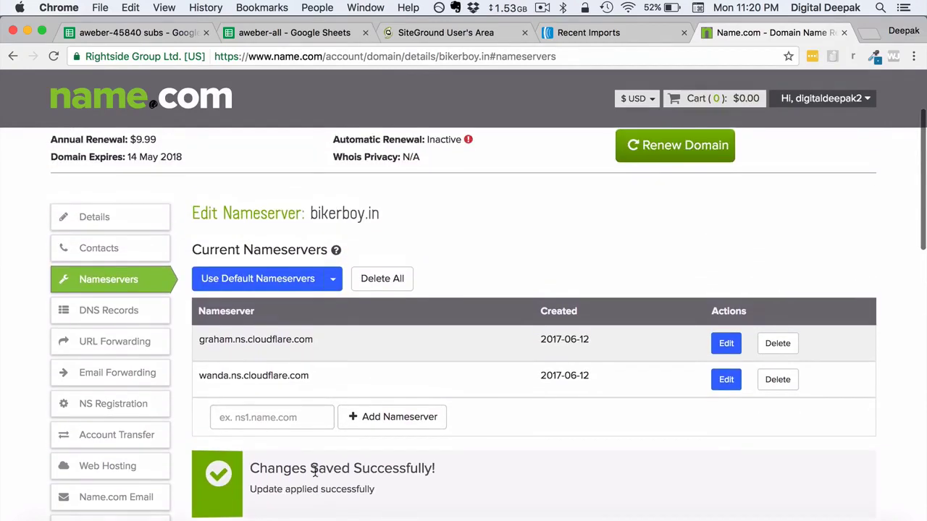
scroll(315, 471, "up", 1)
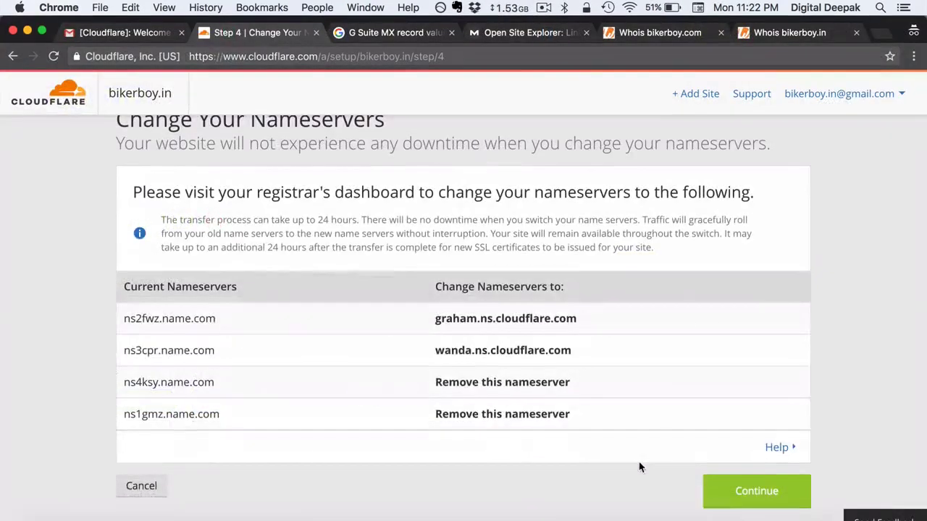
Continue past Cloudflare's nameserver instructions and recheck the nameservers from the bikerboy.in overview
scroll(639, 467, "down", 1)
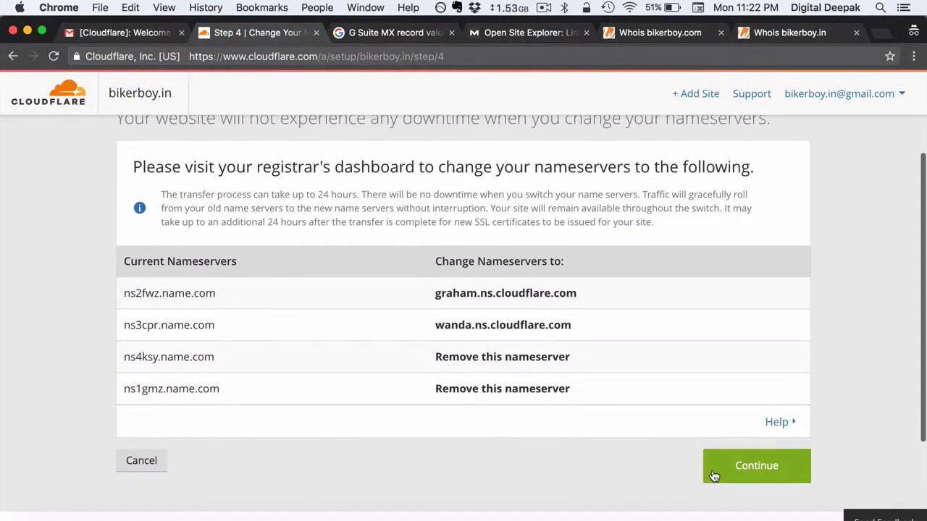
left_click(713, 474)
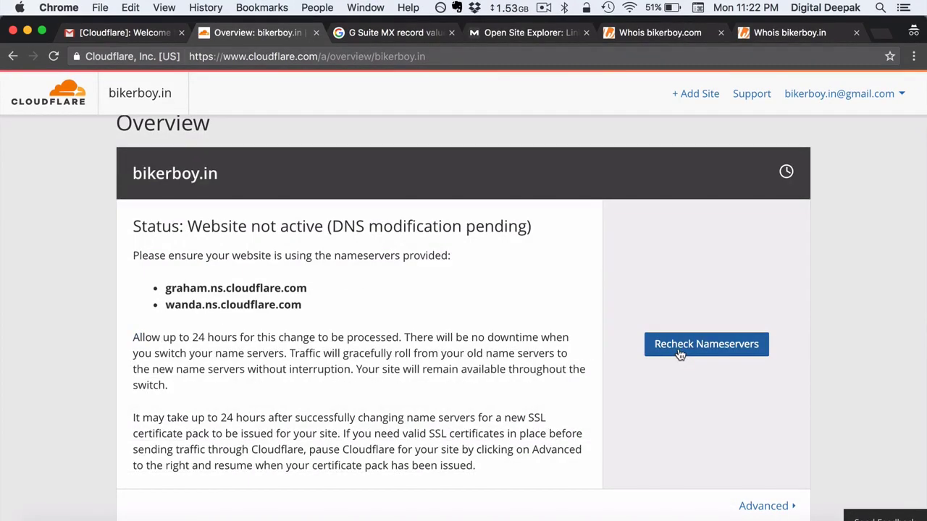
left_click(679, 348)
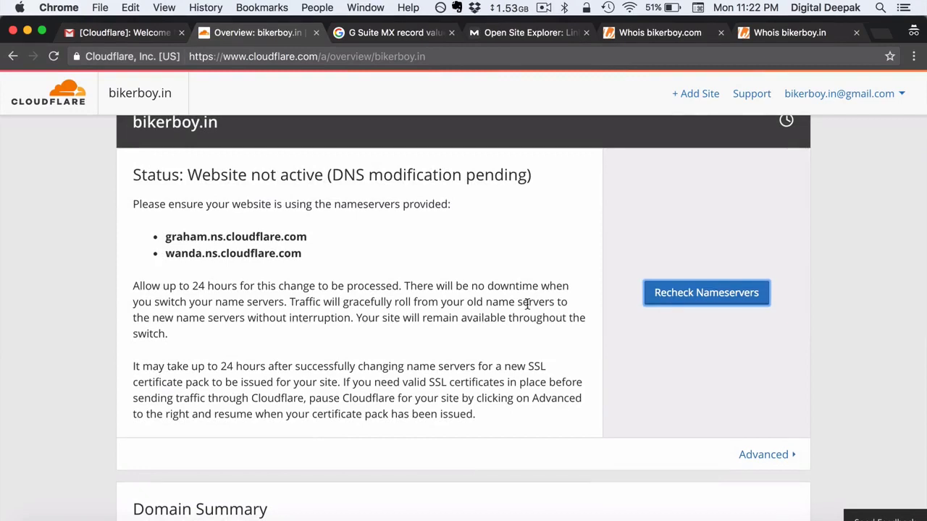
scroll(527, 303, "up", 5)
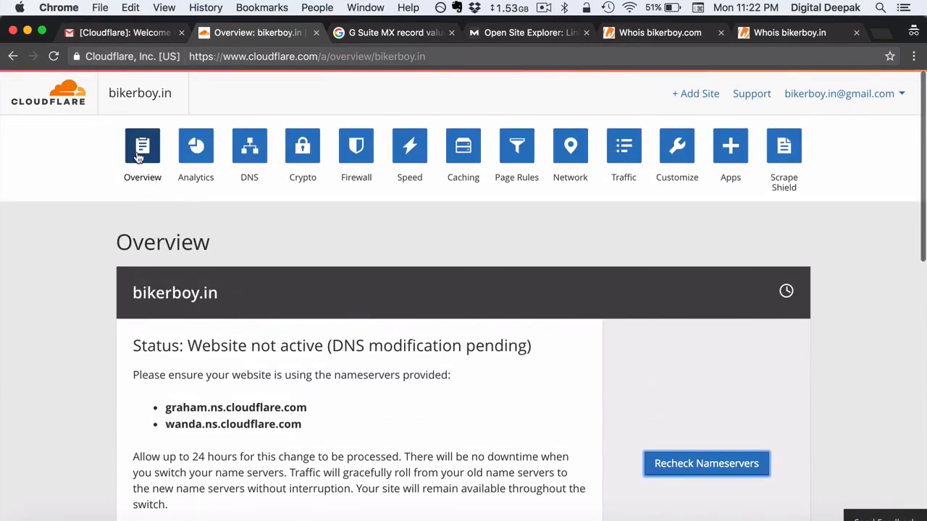
left_click(140, 155)
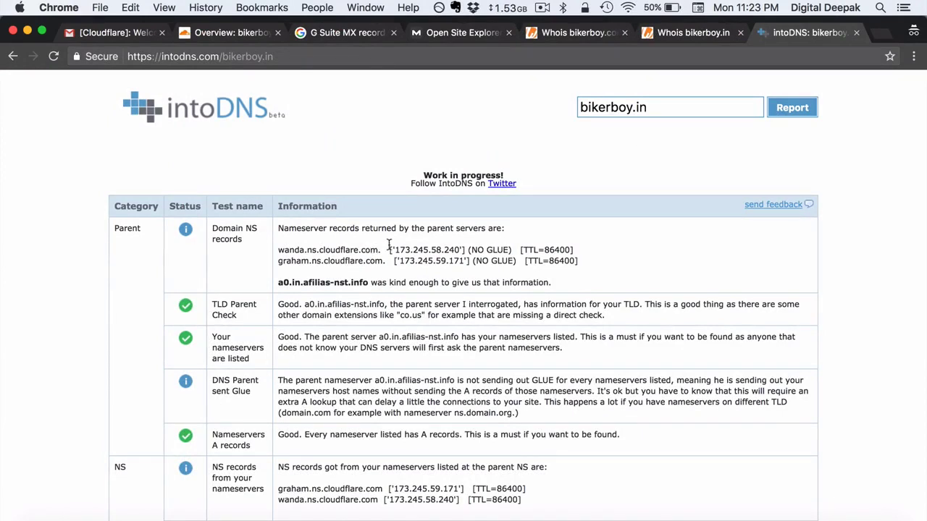
Examine the parent nameserver records of bikerboy.in in the intoDNS report, selecting the wanda and graham Cloudflare entries
left_click_drag(382, 248, 278, 250)
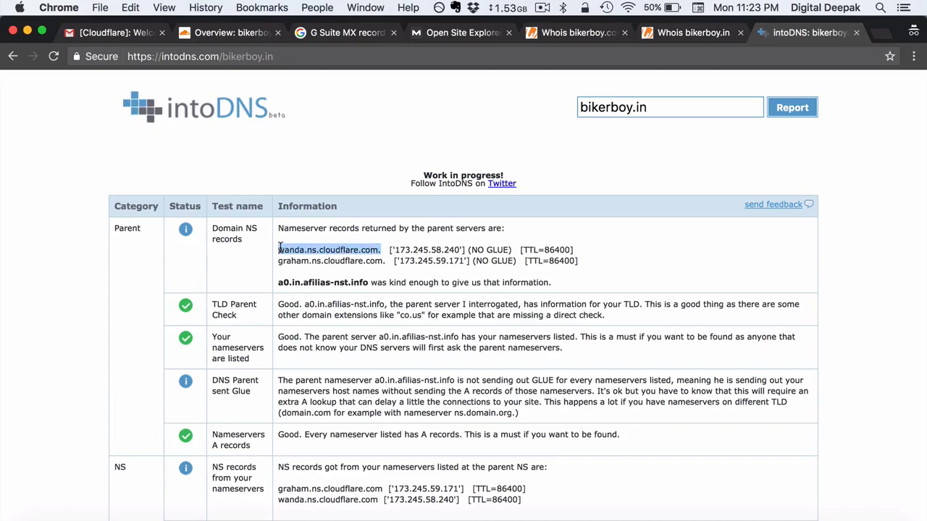
left_click_drag(389, 261, 278, 261)
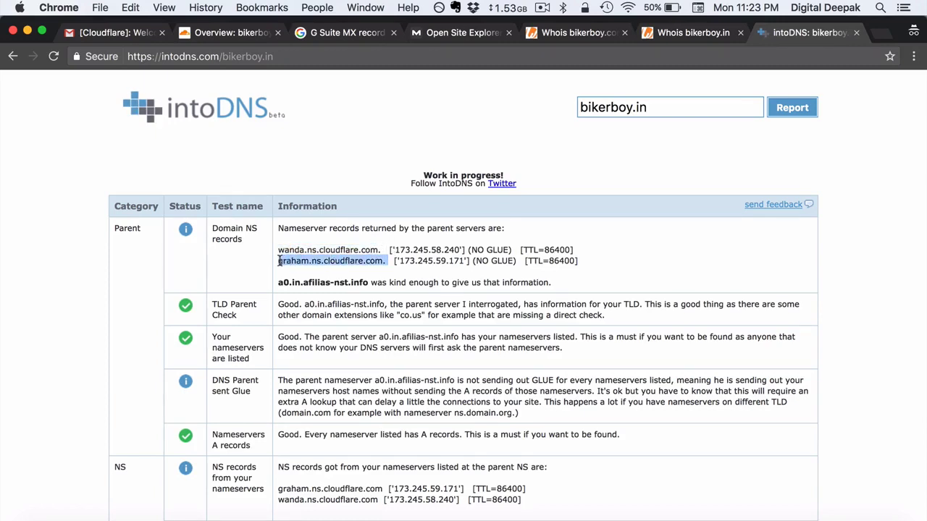
left_click(330, 292)
scroll(332, 289, "down", 1)
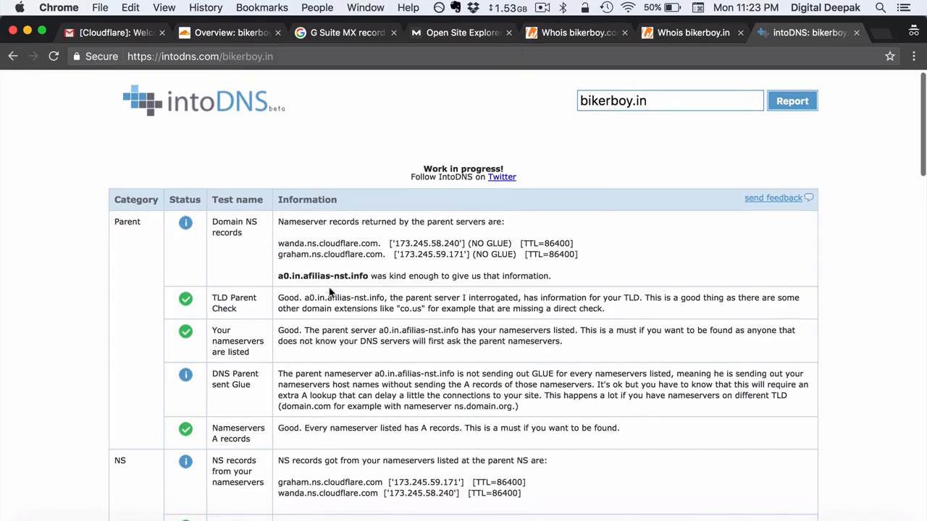
scroll(337, 278, "up", 1)
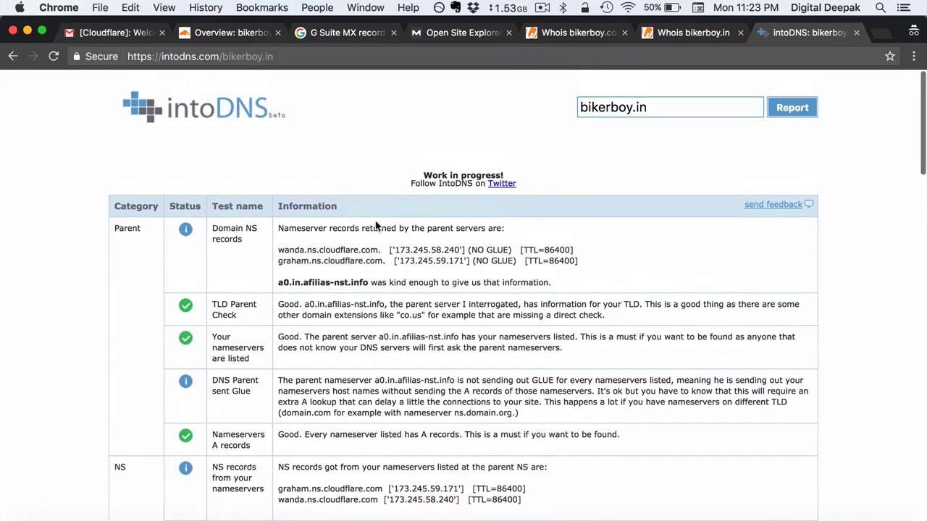
Return to the Cloudflare overview of bikerboy.in, reload it, and check the site status and domain summary
left_click(218, 33)
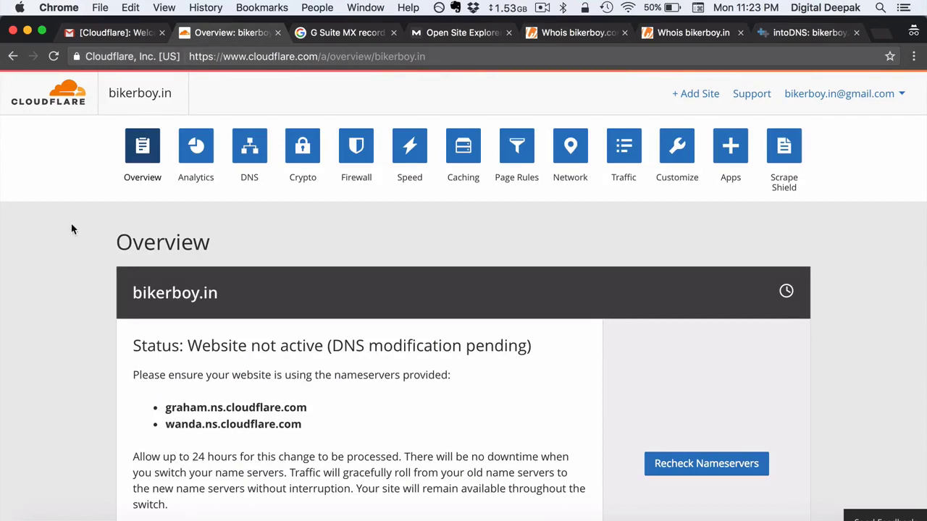
left_click(53, 56)
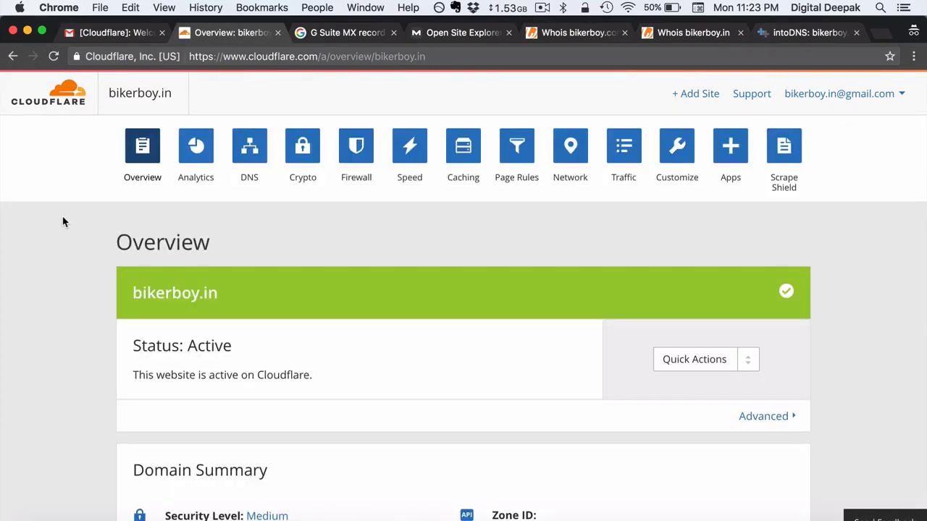
scroll(63, 222, "down", 2)
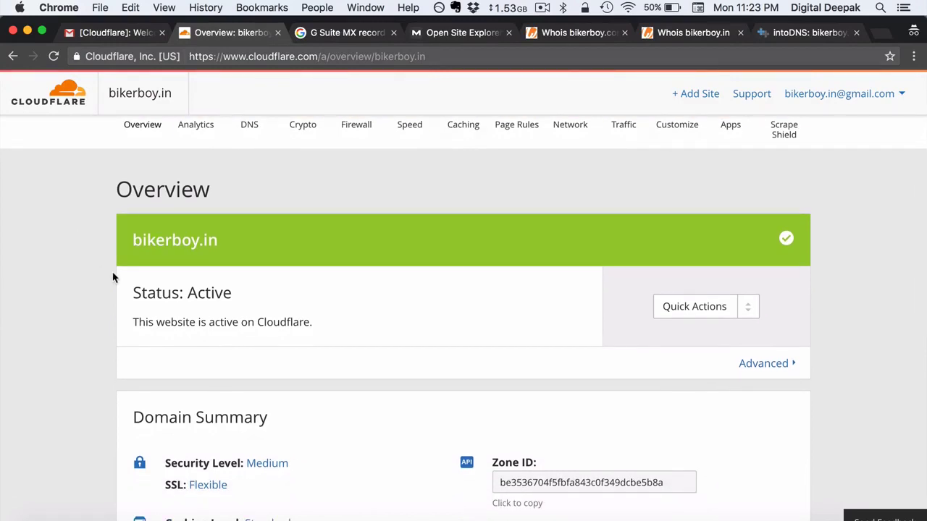
scroll(113, 277, "down", 3)
scroll(113, 278, "up", 4)
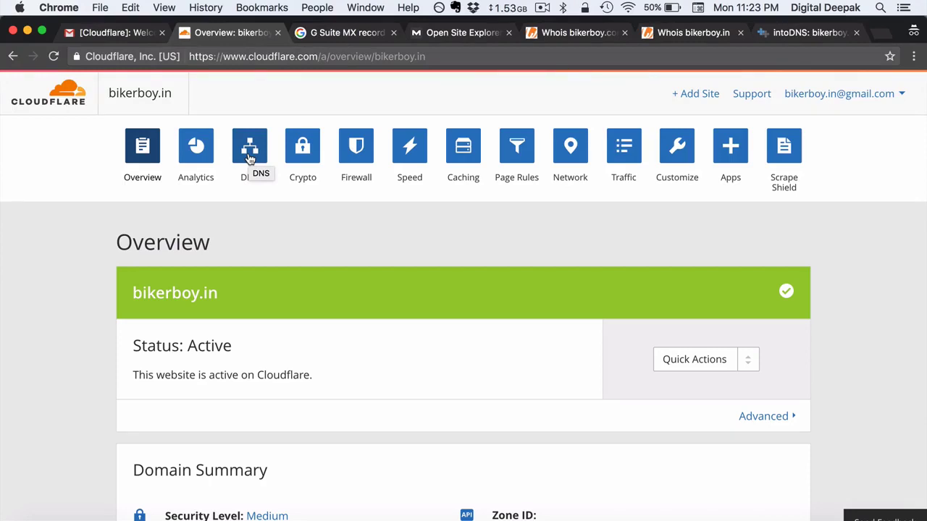
Open the DNS settings of bikerboy.in and review its MX records and the record entry form
left_click(249, 158)
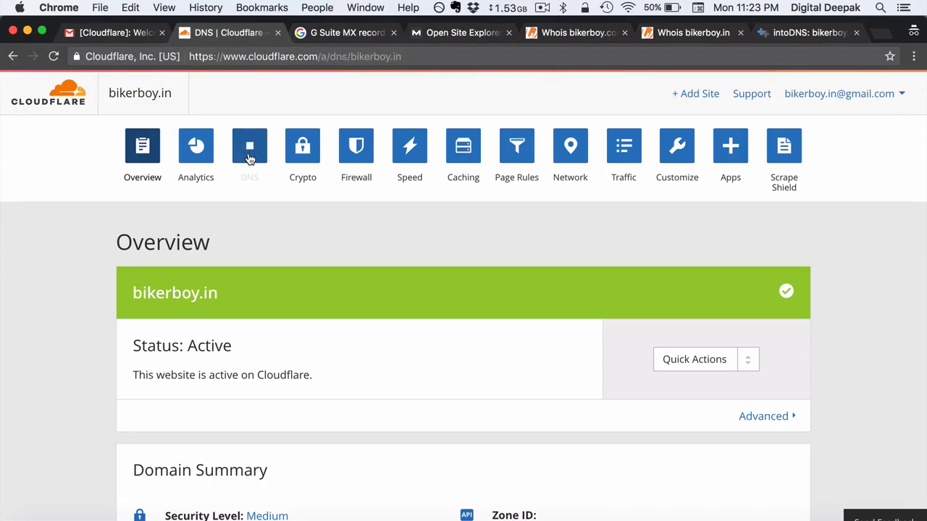
scroll(278, 260, "down", 2)
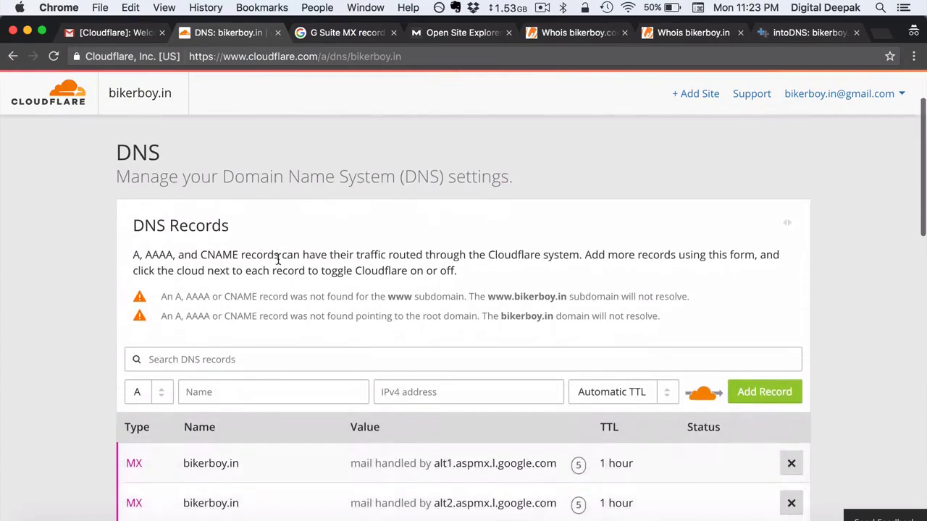
scroll(277, 259, "down", 3)
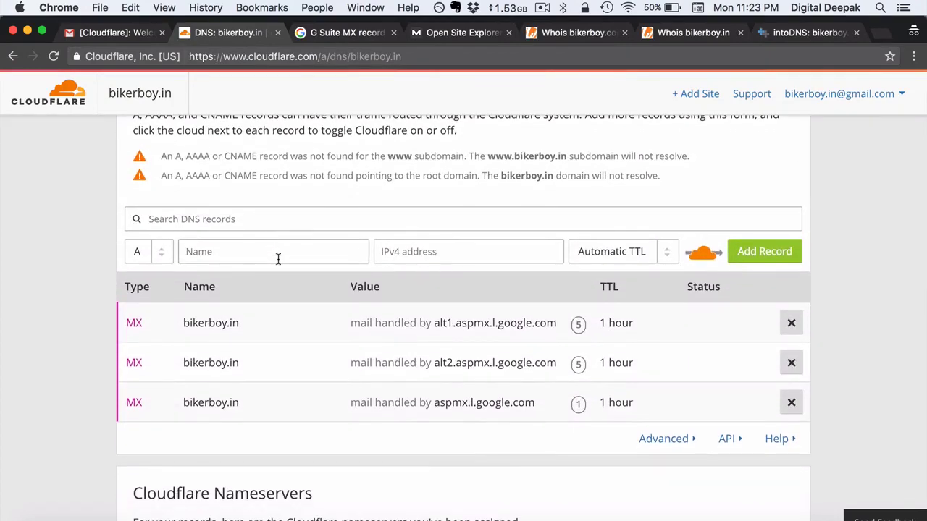
scroll(277, 259, "up", 5)
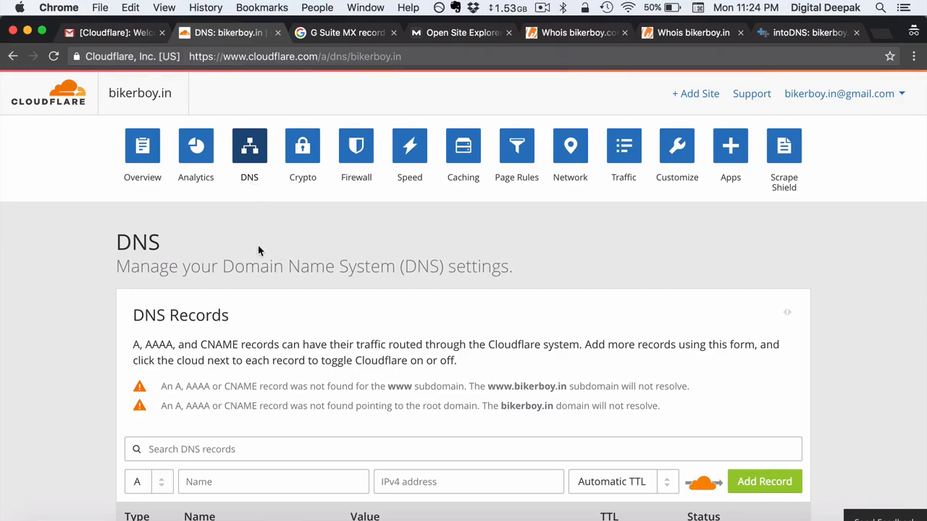
scroll(259, 249, "down", 5)
scroll(271, 330, "down", 2)
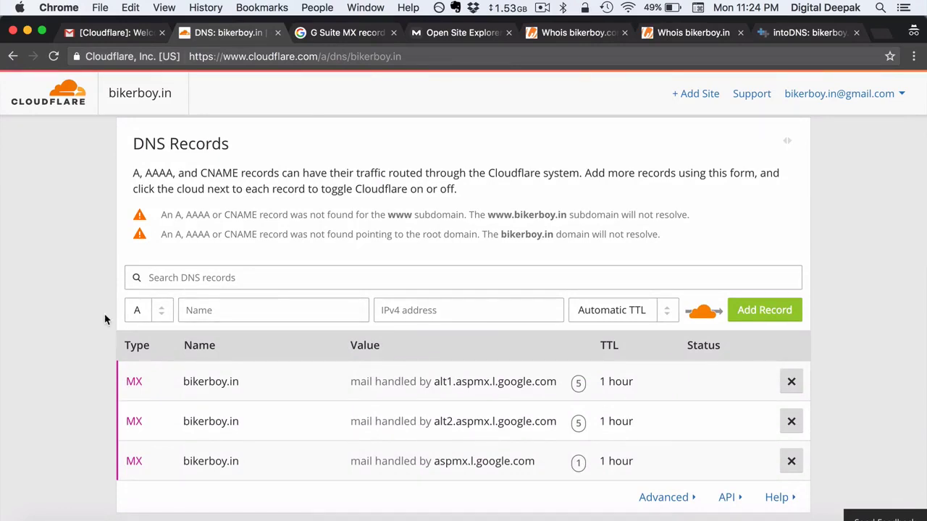
scroll(244, 210, "up", 8)
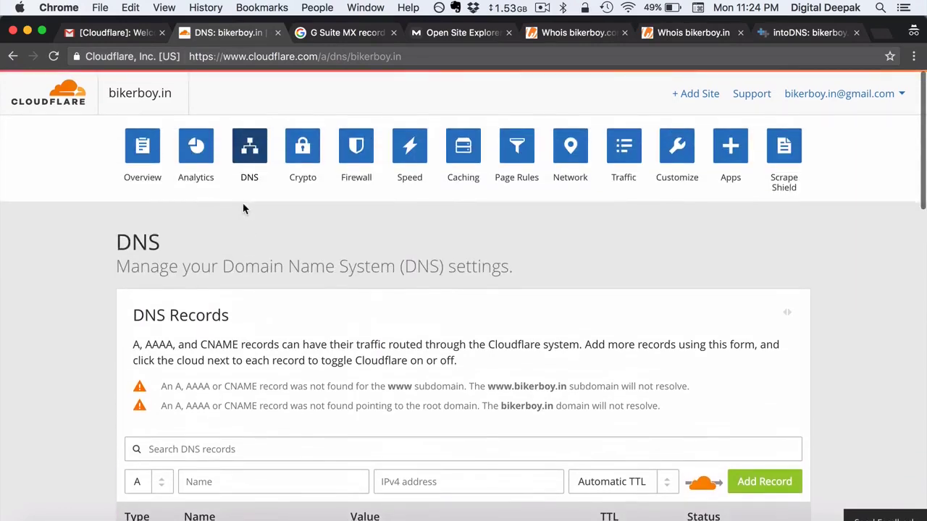